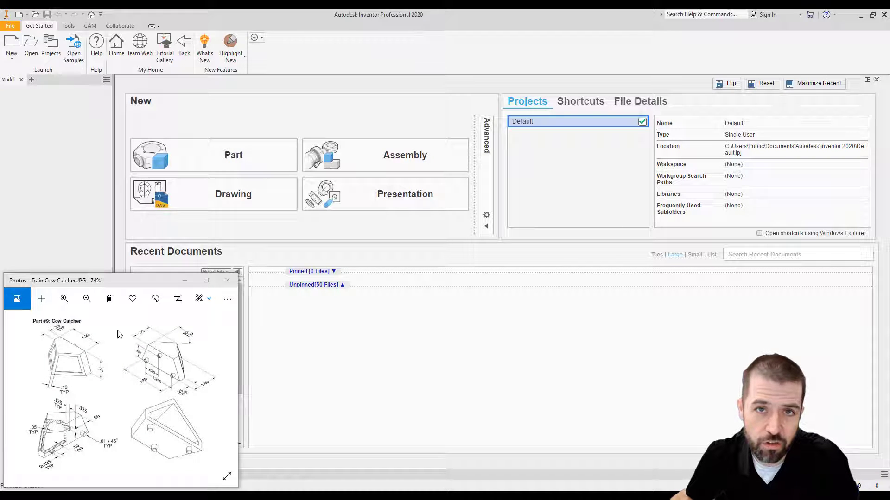
- Create a new part from the Part (in).ipt template and start a 2D sketch on the XY Plane
left_click(12, 43)
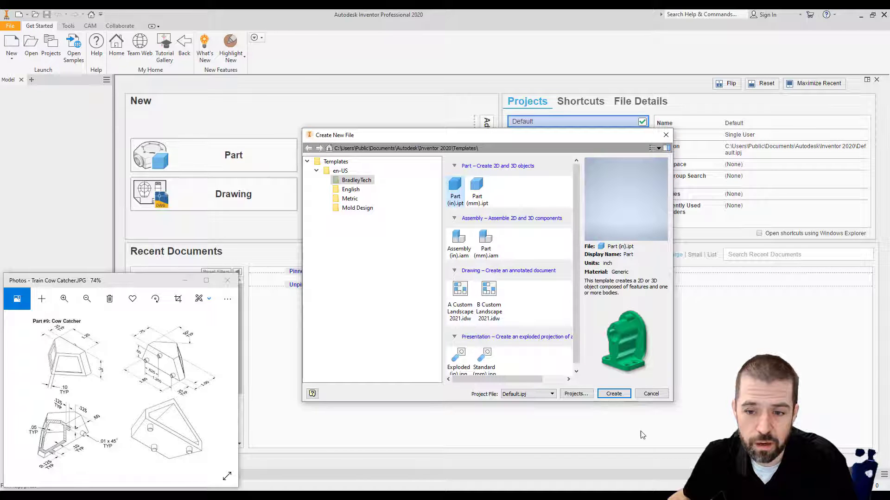
left_click(614, 394)
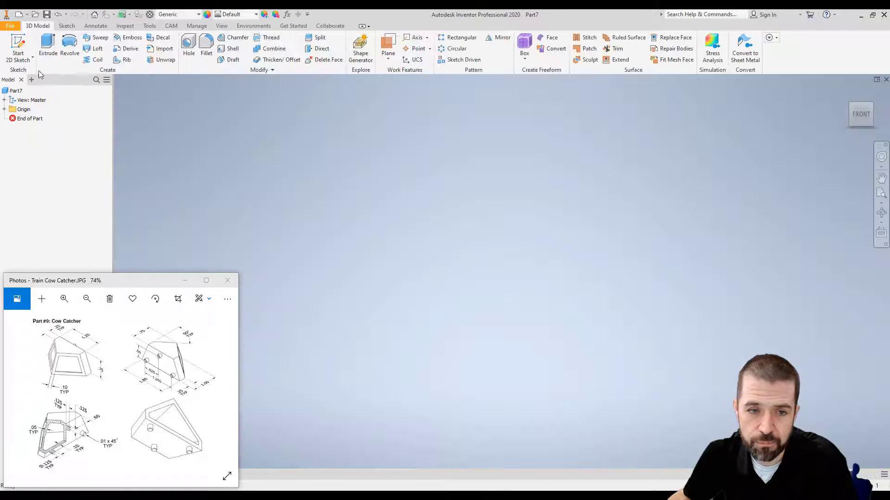
left_click(14, 41)
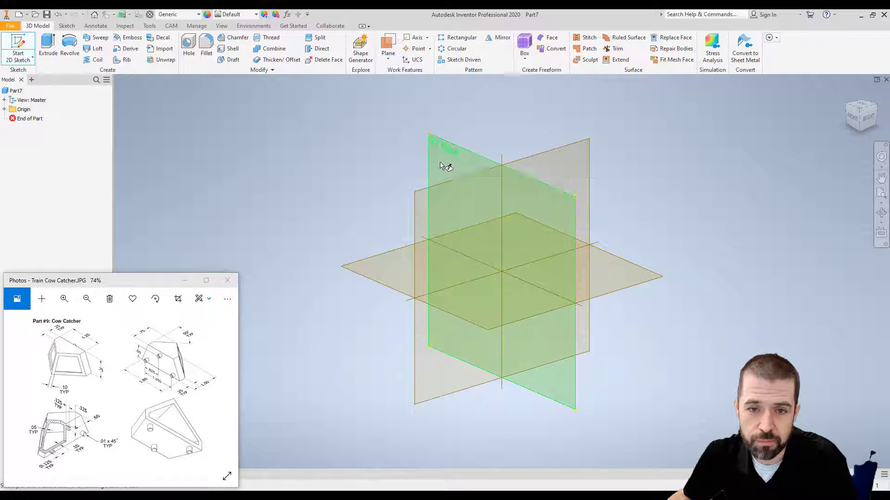
left_click(443, 167)
- Draw a 1.8 in horizontal base line starting at the sketch origin
scroll(168, 378, "up", 4)
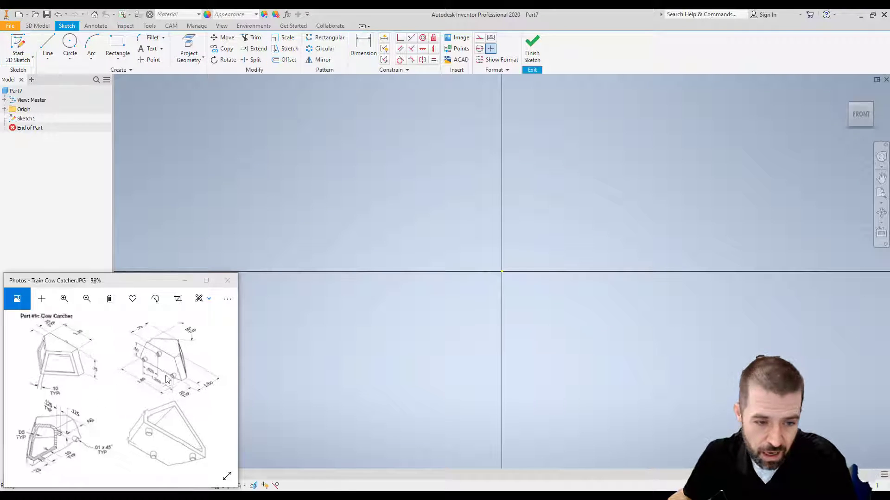
left_click_drag(168, 378, 155, 407)
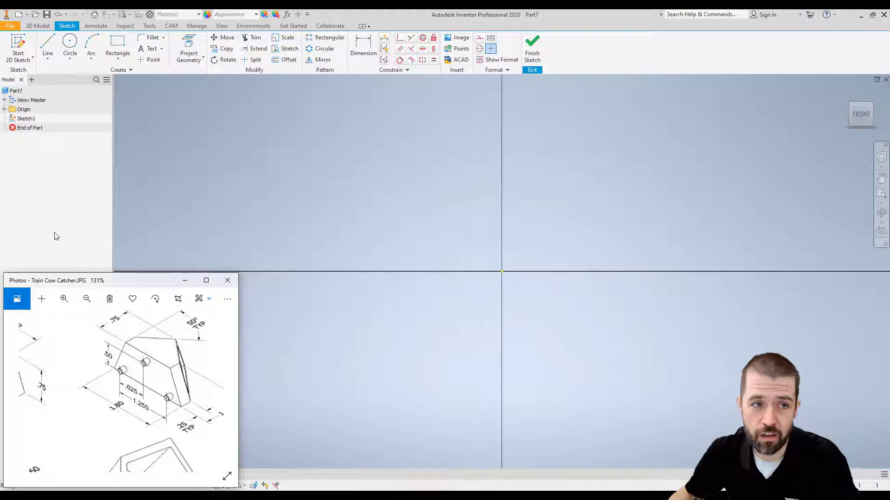
left_click(47, 47)
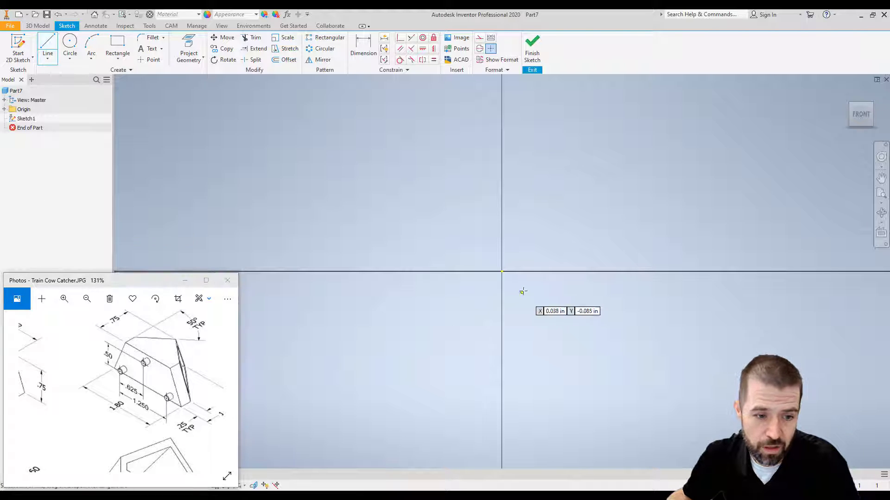
left_click(502, 271)
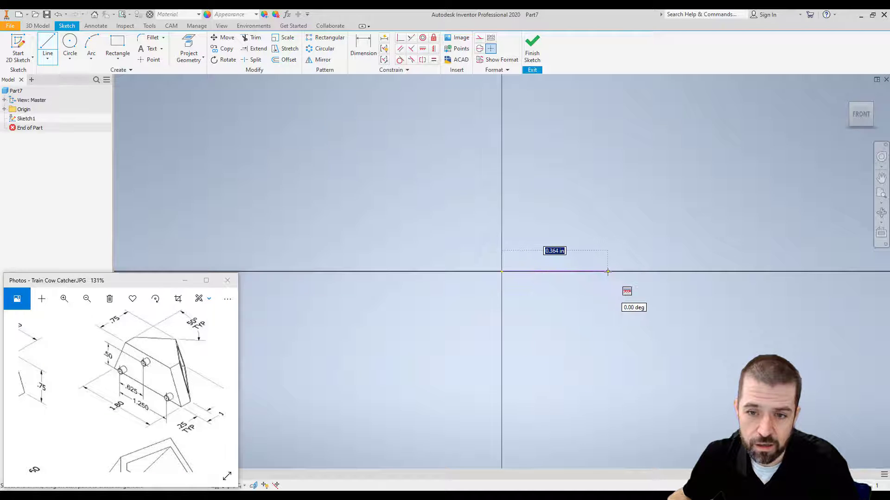
type("1.")
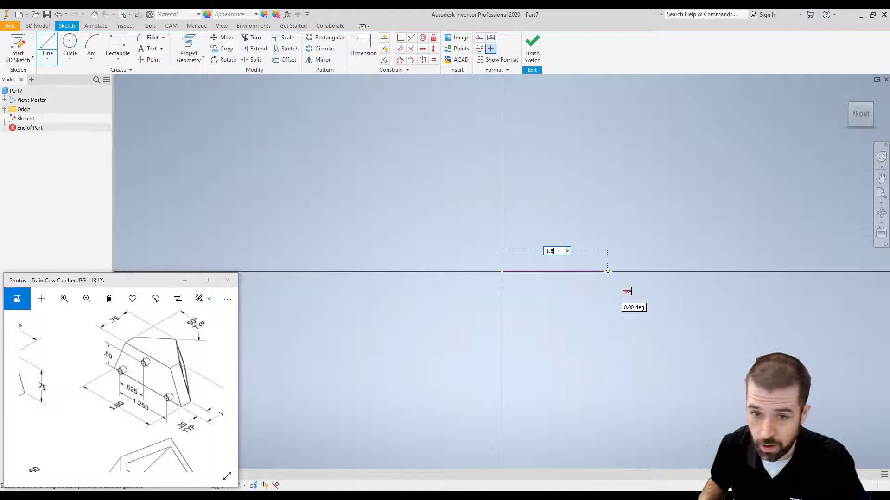
type("8")
key("Return")
- Draw a .25 in vertical line up from the base line's right end
scroll(681, 299, "up", 2)
middle_click_drag(656, 302, 449, 317)
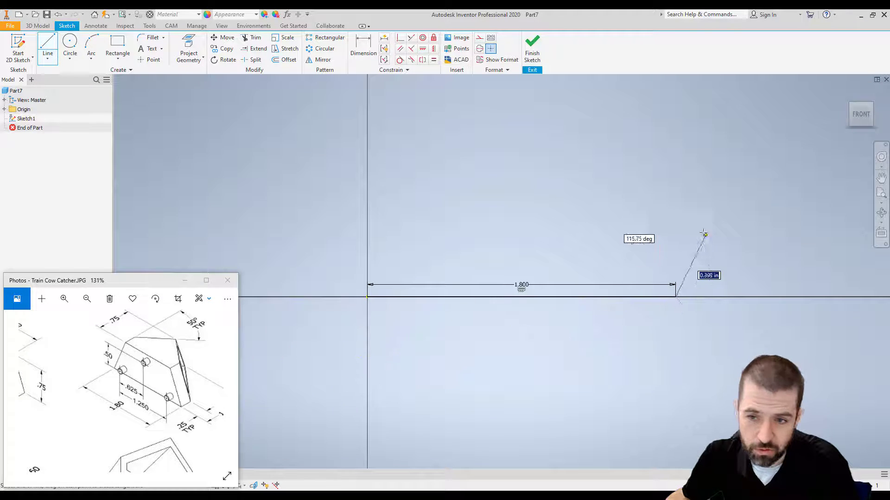
type(".25")
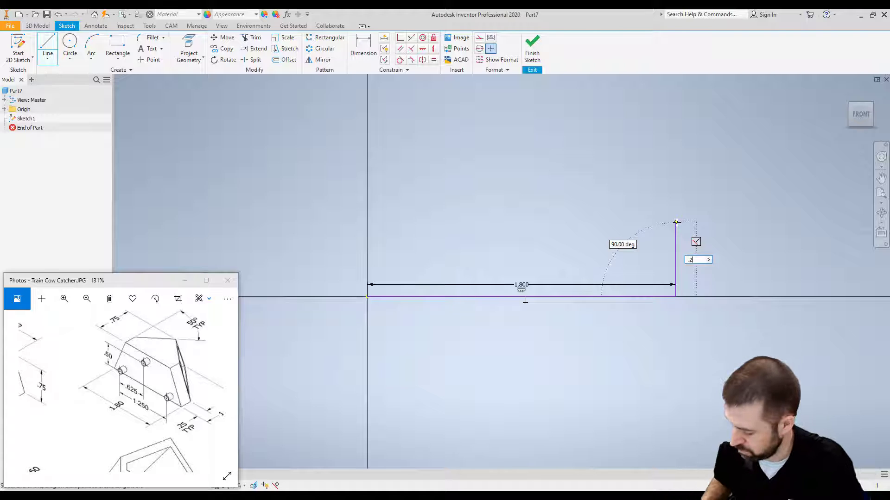
key("Return")
key("Escape")
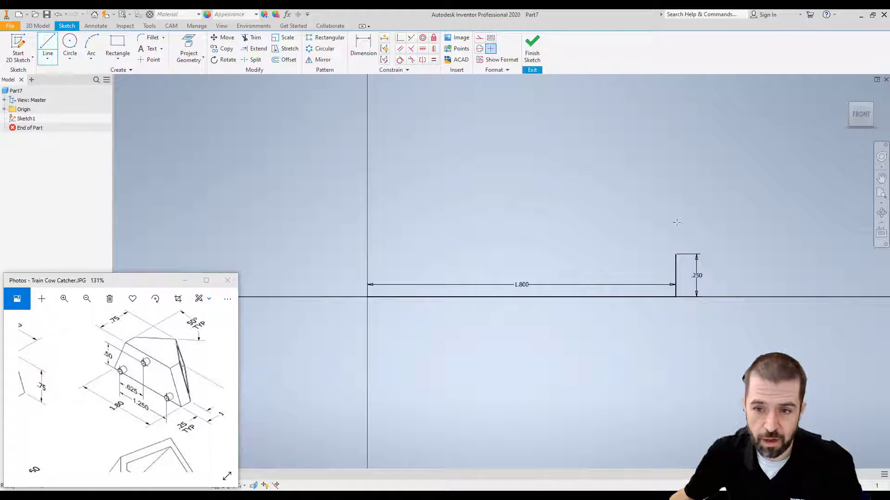
- Draw a .25 in vertical line up from the origin at the base line's left end
left_click(368, 297)
type(".")
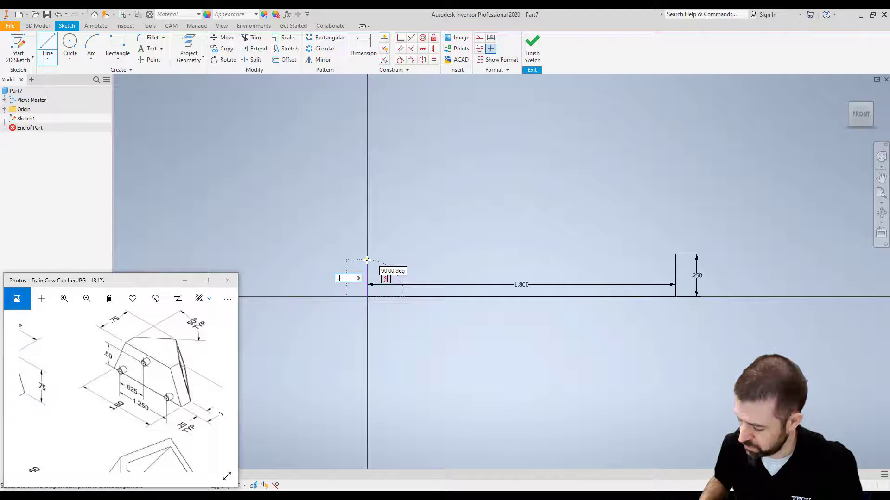
type("25")
key("Return")
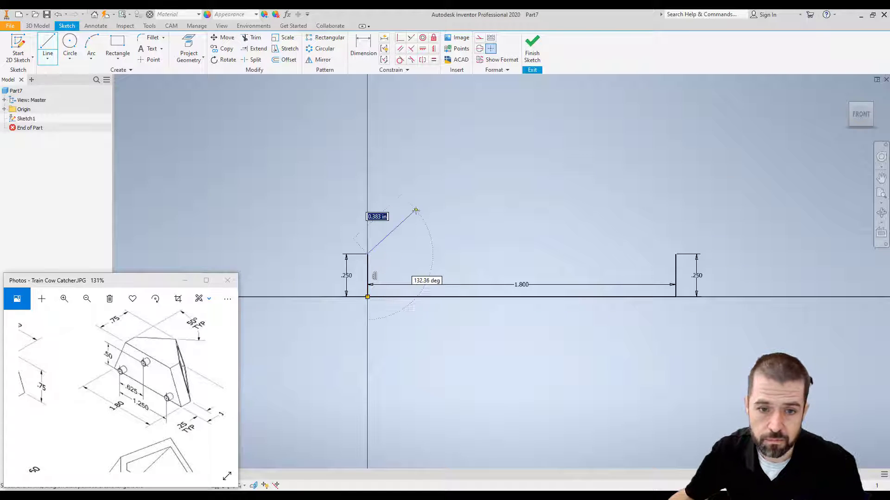
- Close the profile with two sloped lines that meet at a peak and join the tops of both short vertical lines
left_click(530, 135)
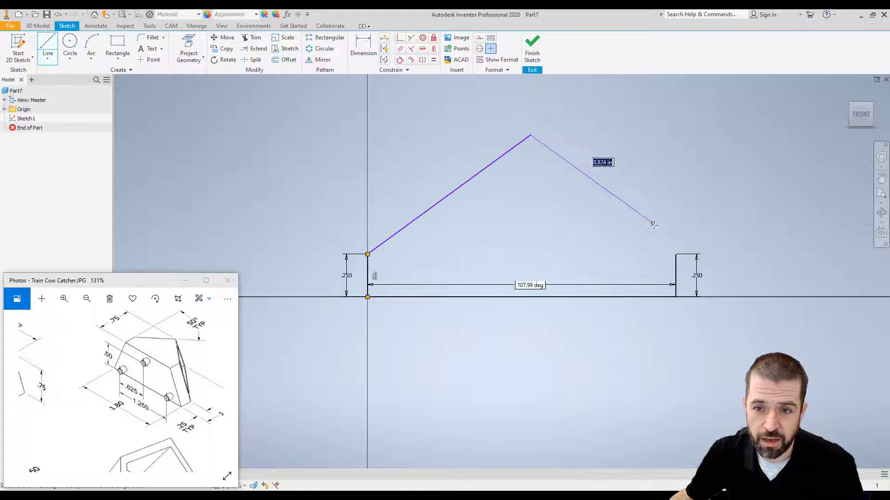
left_click(675, 255)
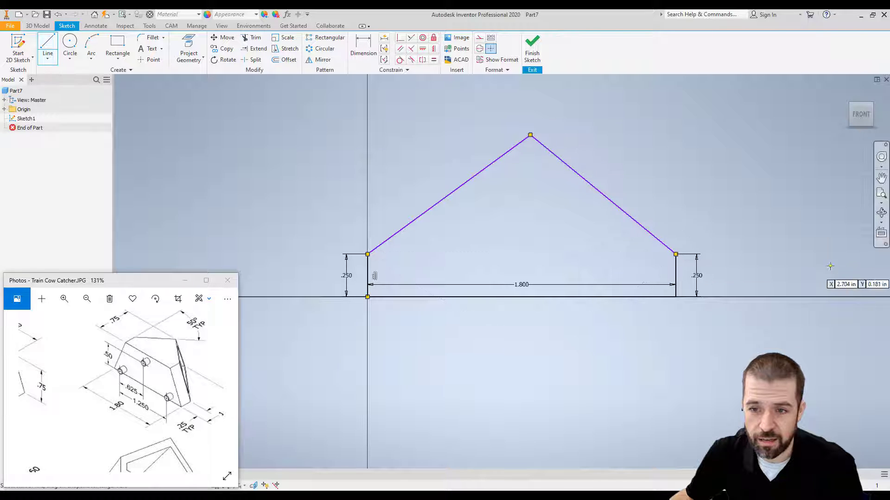
key("Escape")
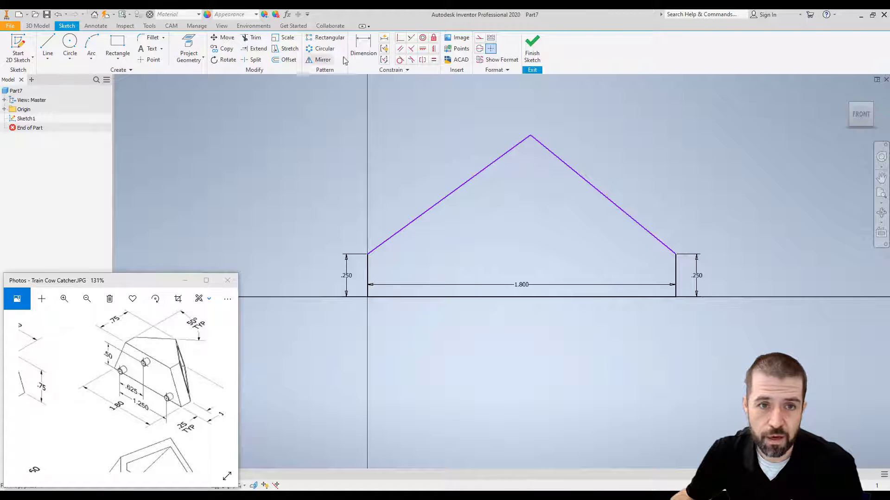
- Dimension the angle between the left vertical line and its sloped line as 50 degrees
left_click(362, 47)
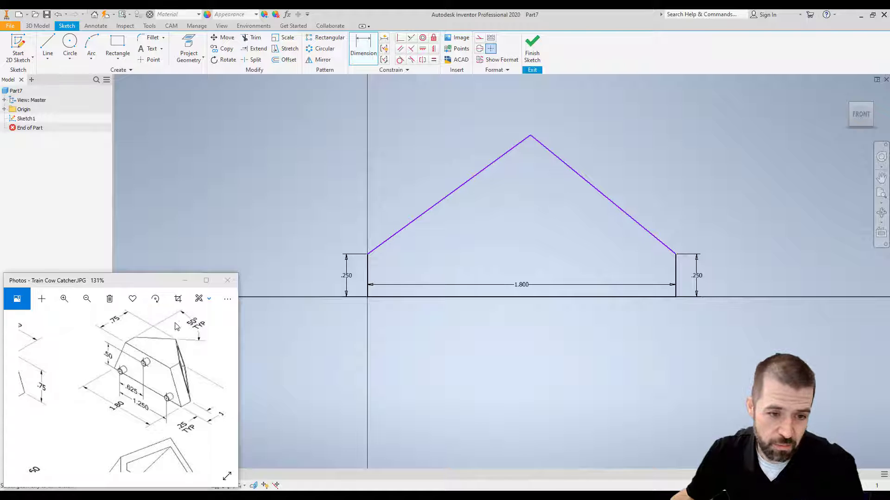
left_click(369, 270)
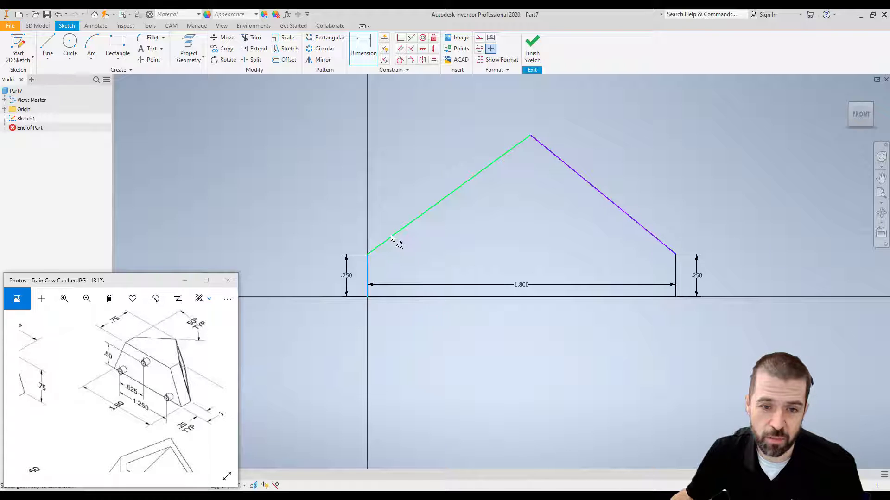
left_click(394, 235)
left_click(389, 223)
type("50")
key("Return")
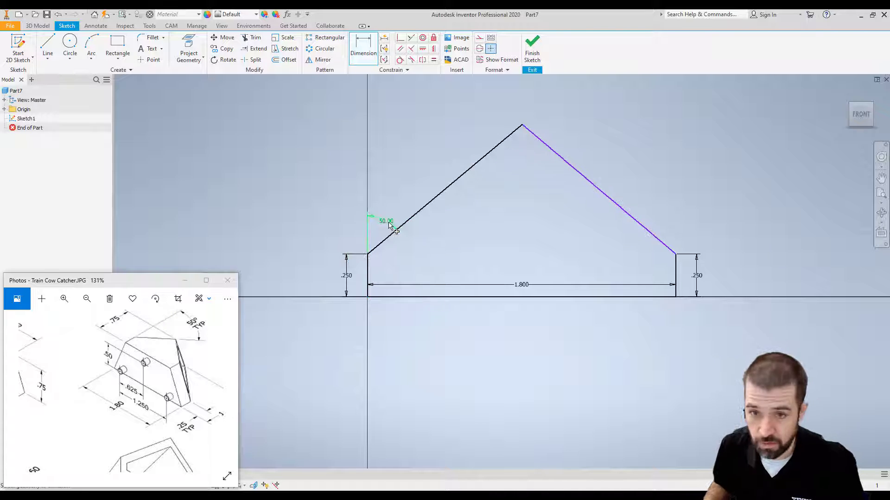
- Dimension the angle between the right sloped line and its vertical line as 50 degrees and finish the sketch
left_click(622, 210)
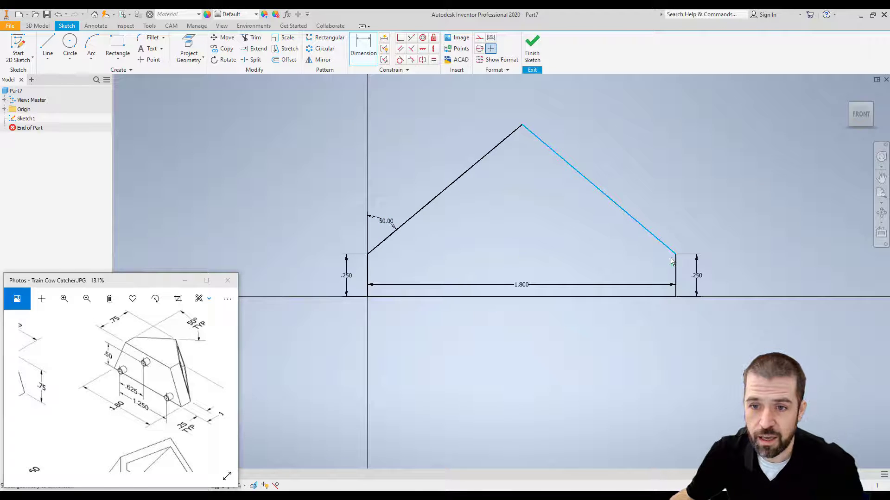
left_click(677, 268)
left_click(650, 210)
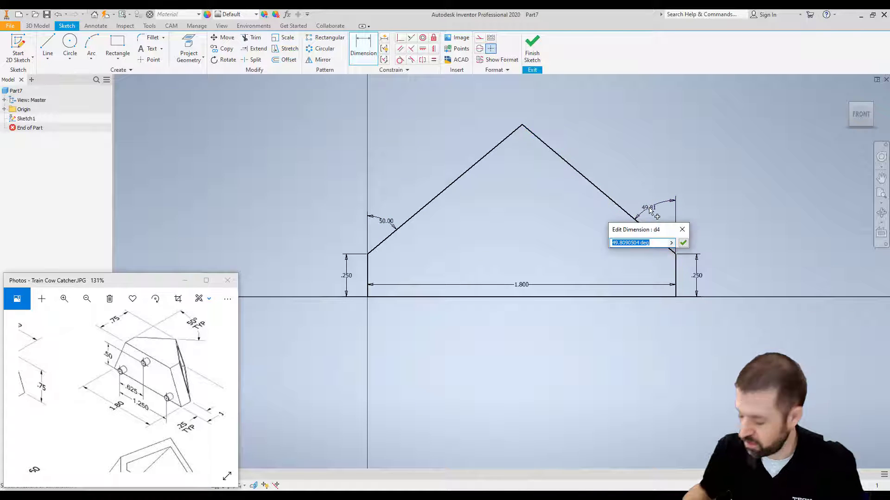
type("50")
key("Return")
scroll(581, 275, "down", 3)
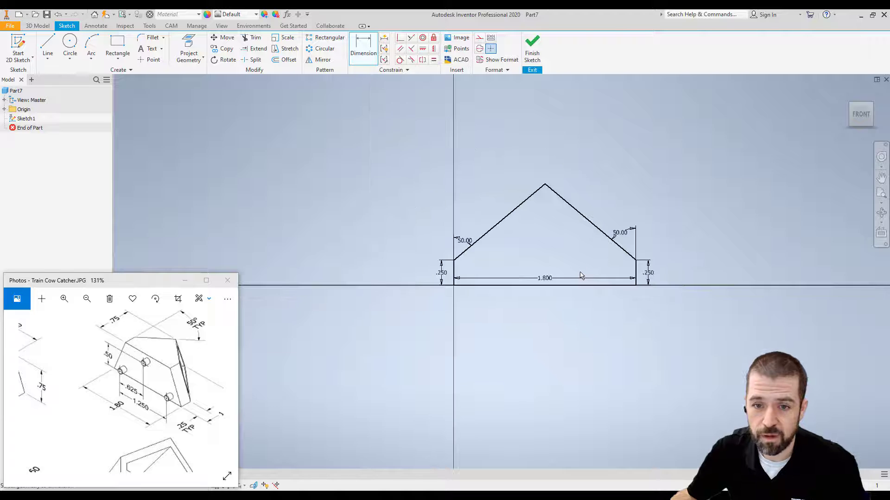
left_click(533, 46)
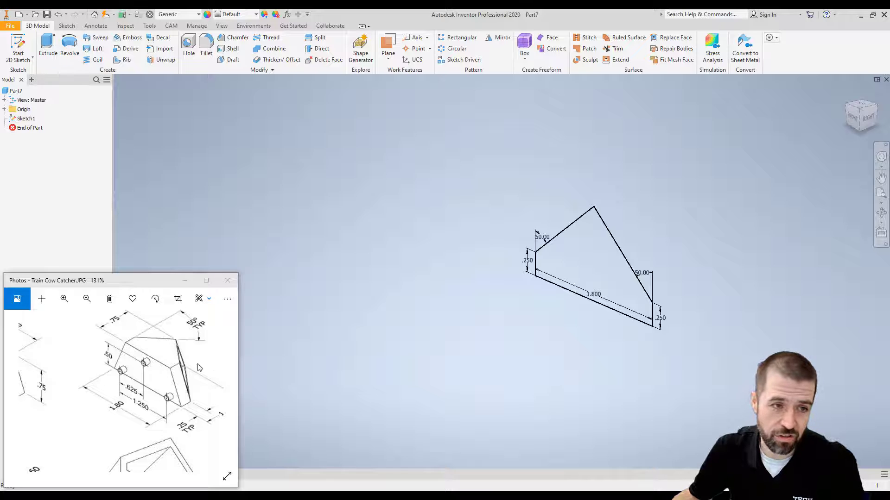
- Create a work plane offset .75 in forward from the XY Plane
left_click(4, 110)
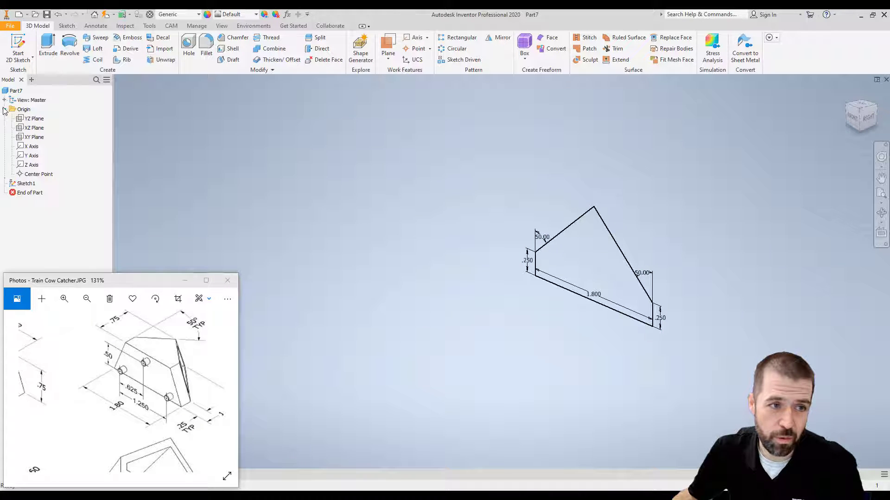
left_click(389, 46)
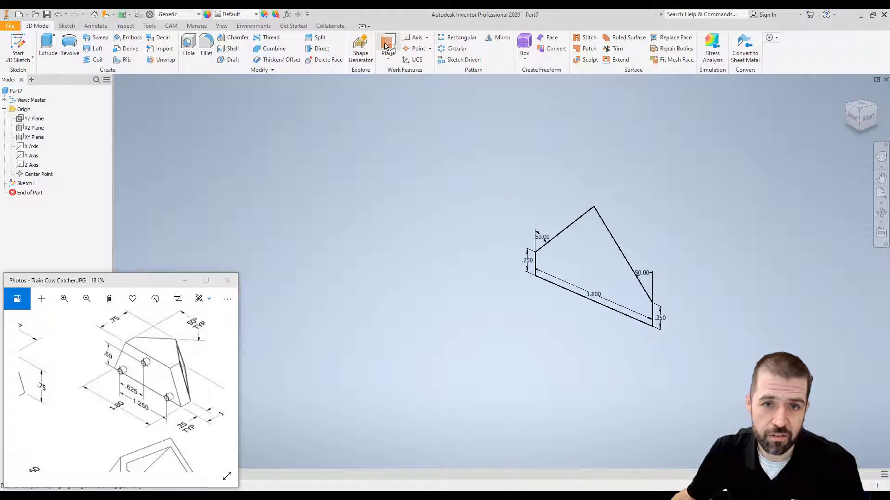
left_click(28, 138)
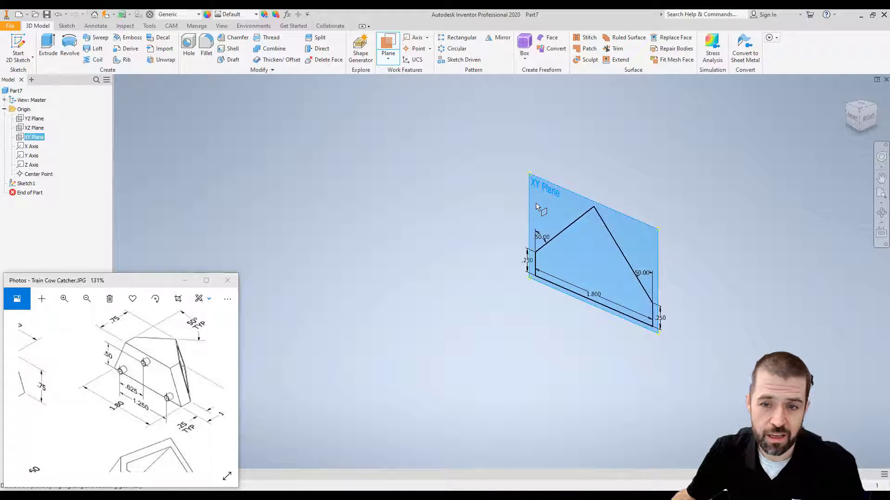
left_click_drag(537, 209, 471, 235)
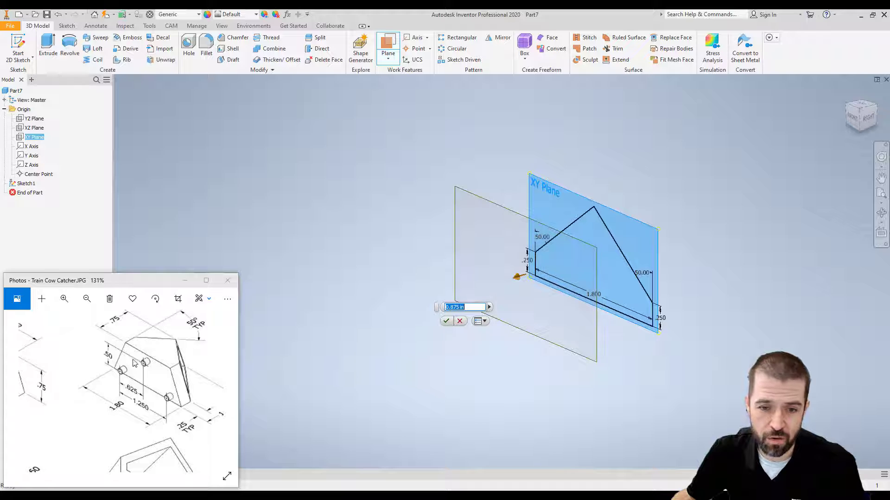
scroll(178, 415, "down", 2)
left_click_drag(105, 423, 111, 349)
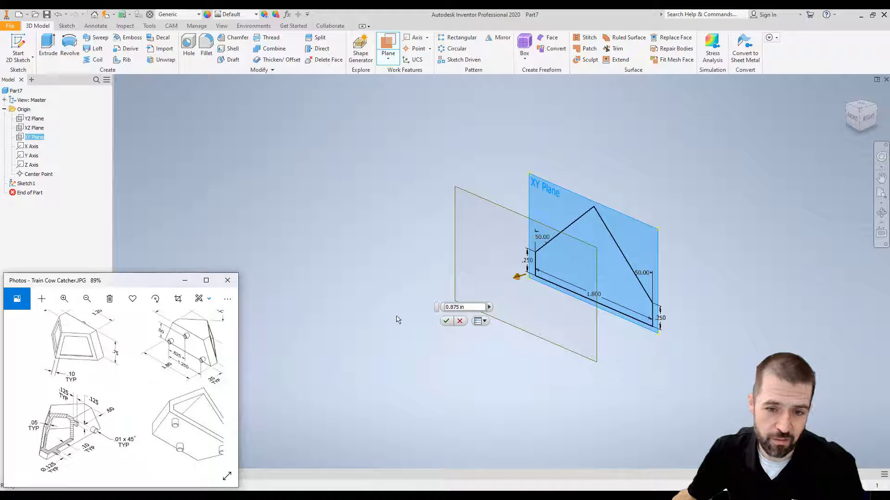
left_click(460, 307)
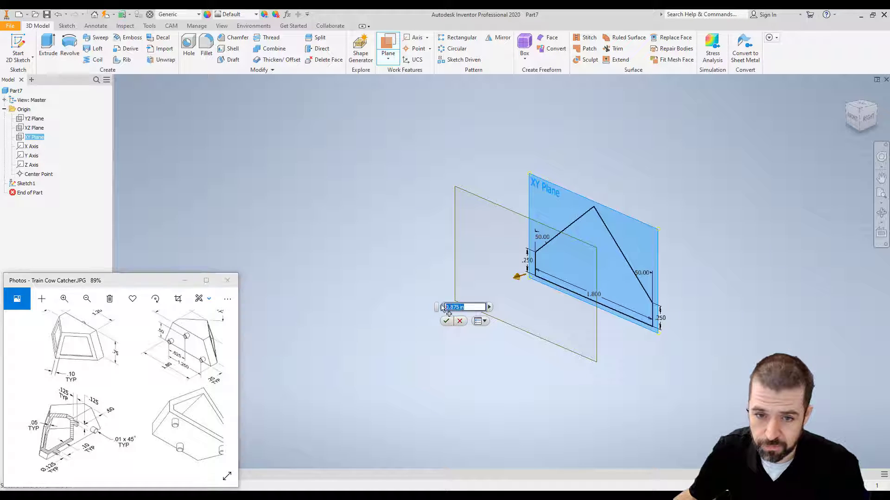
type(".75")
key("Return")
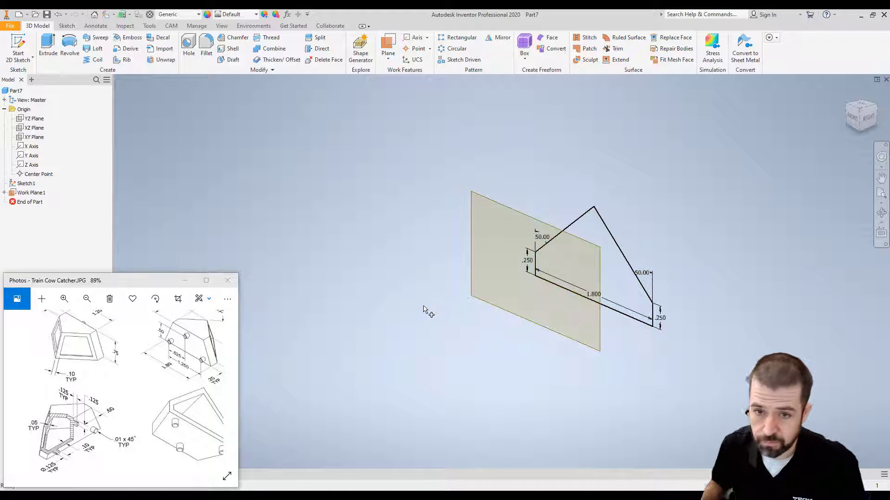
- Start a new 2D sketch on the offset work plane in front of the profile
left_click(866, 119)
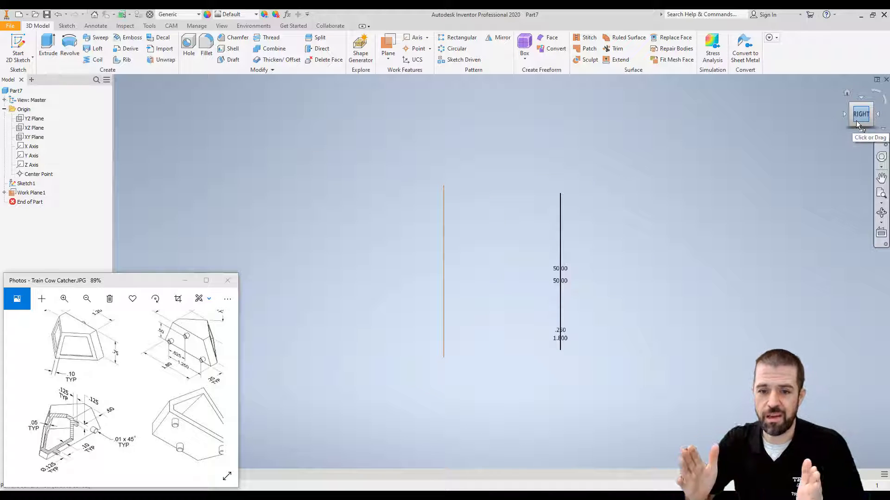
left_click(846, 92)
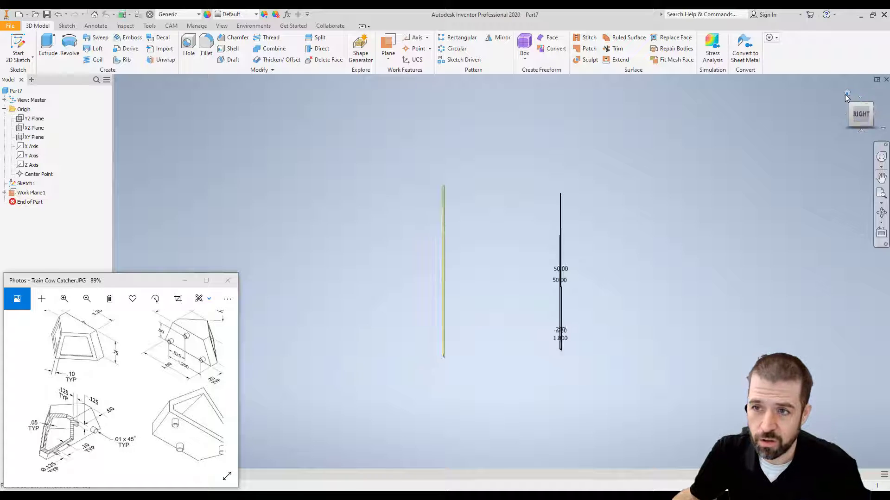
left_click(18, 47)
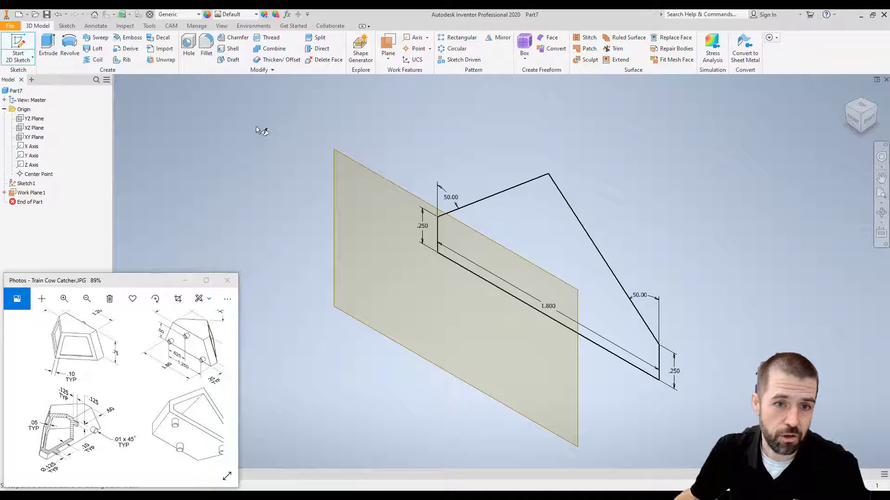
left_click(342, 209)
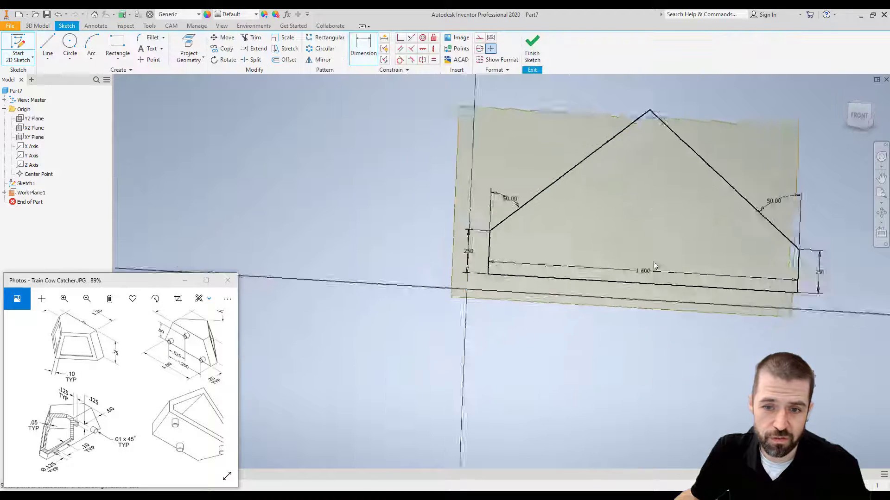
middle_click_drag(660, 253, 566, 260)
middle_click_drag(618, 312, 590, 321)
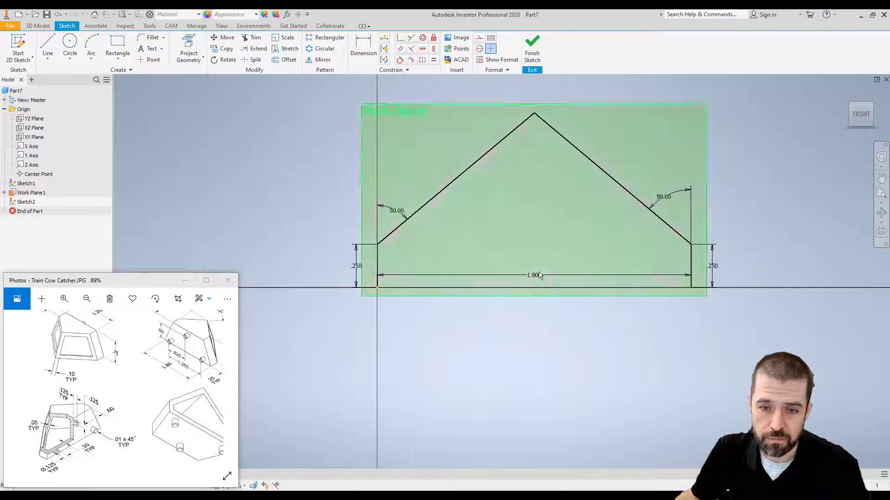
- Draw a 1.2 in horizontal base line along the large profile's bottom edge and a .25 in vertical line up from its right end
left_click(48, 49)
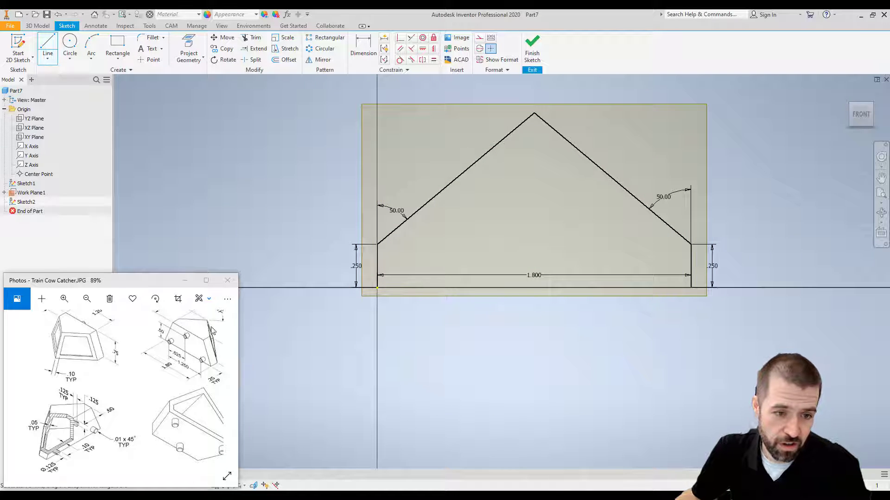
scroll(212, 330, "up", 5)
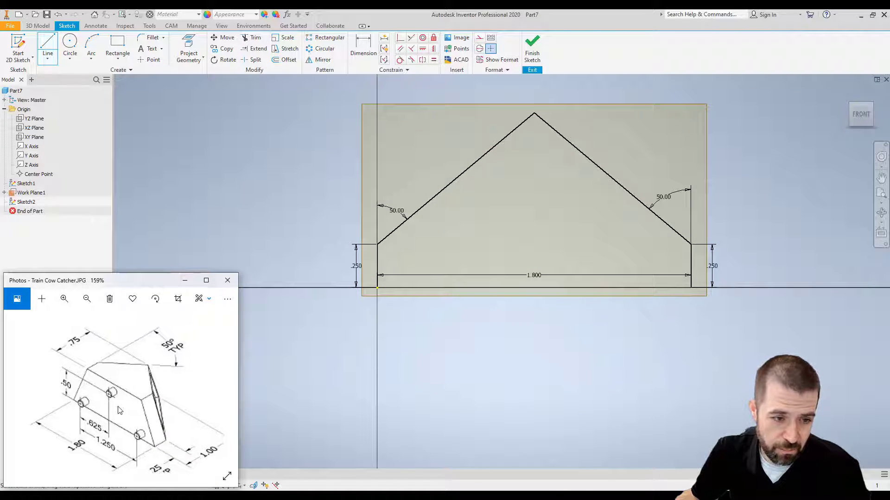
scroll(118, 410, "down", 6)
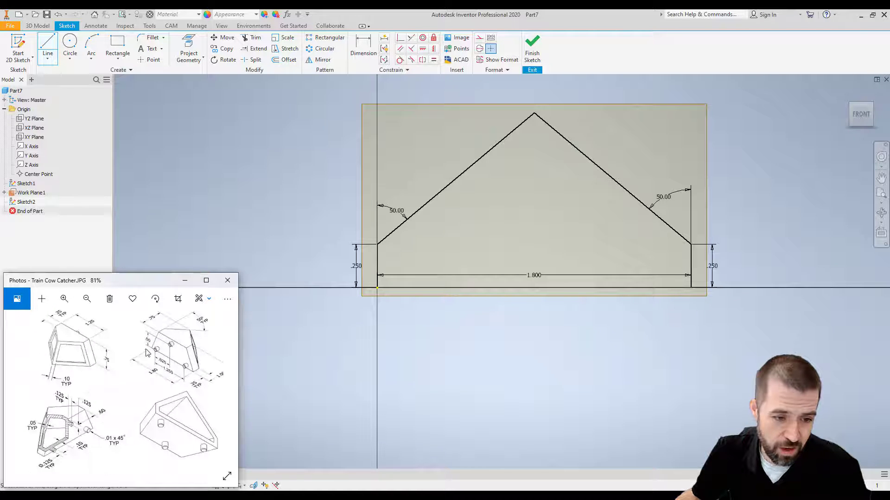
scroll(79, 336, "up", 4)
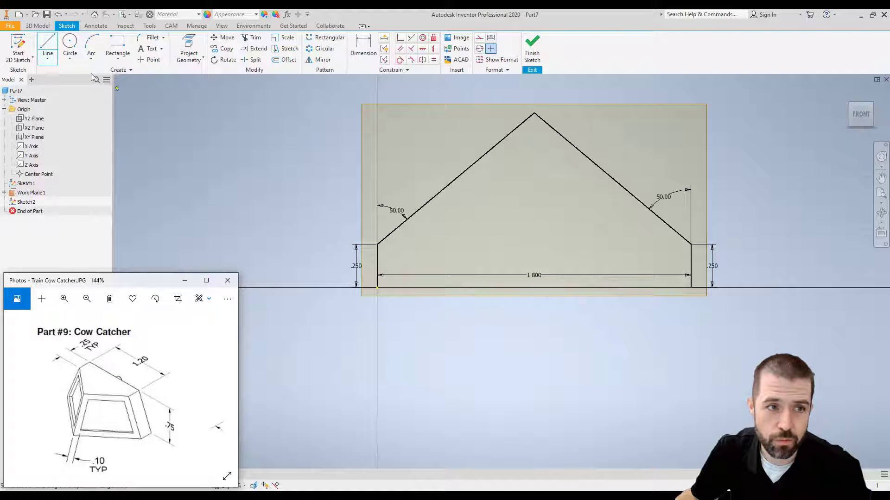
left_click(431, 288)
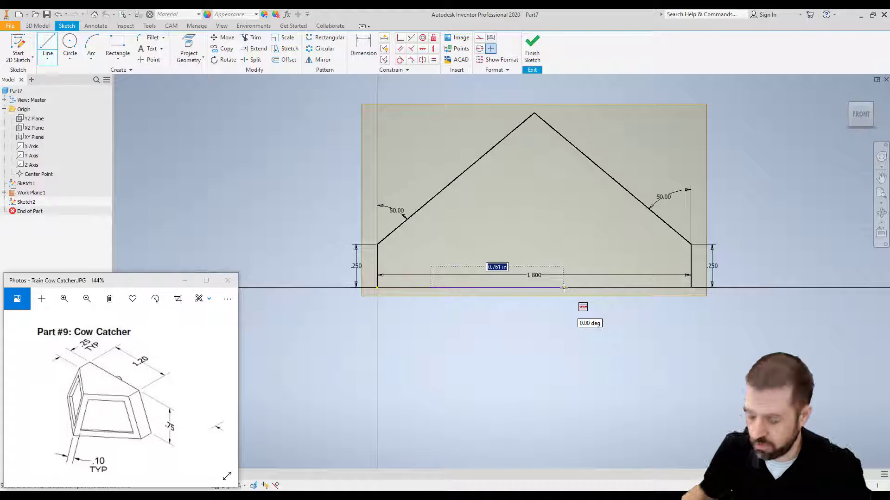
type("1.2")
key("Return")
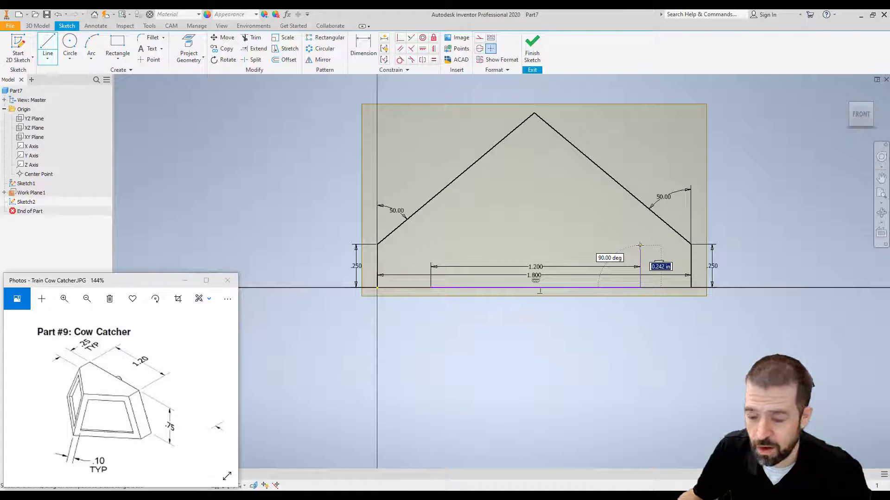
type(".25")
key("Return")
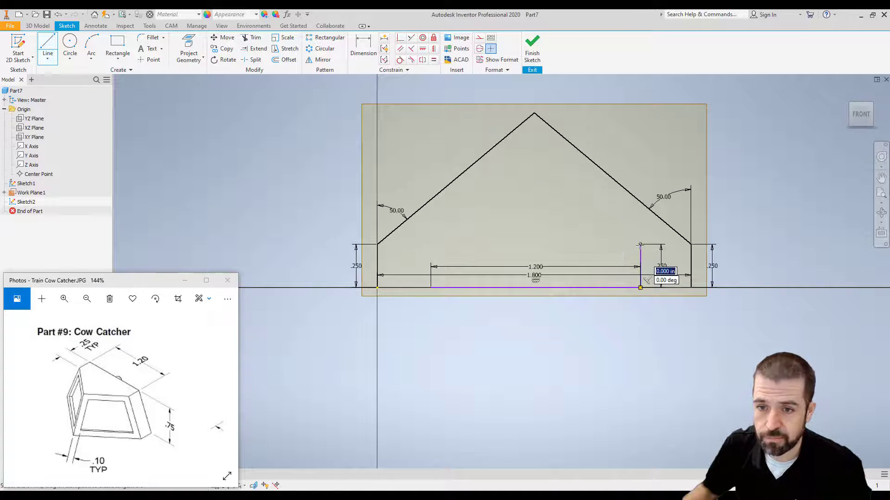
key("Escape")
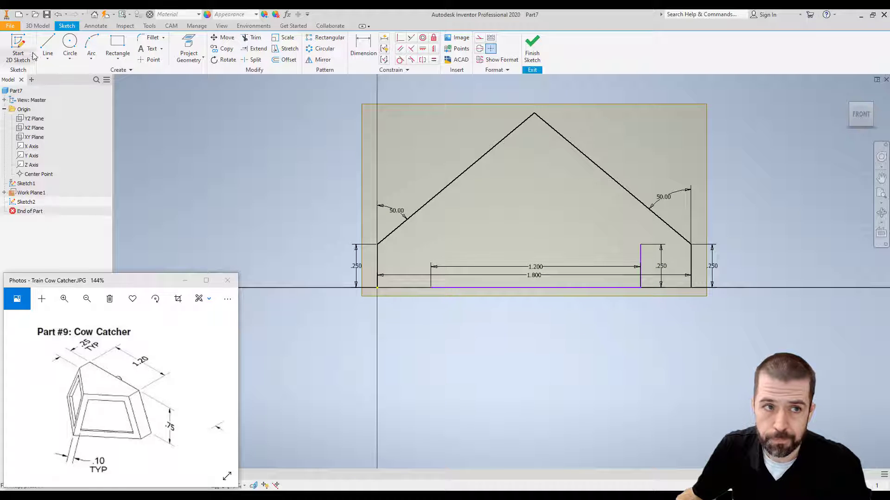
- Draw a .25 in vertical line up from the base line's left end and close the inner profile with two sloped lines meeting at a peak
left_click(48, 47)
left_click(430, 288)
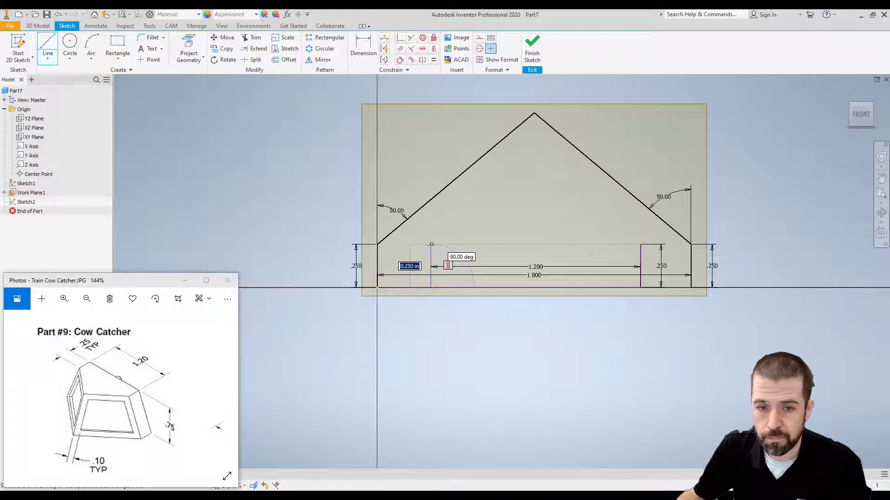
type(".25")
key("Return")
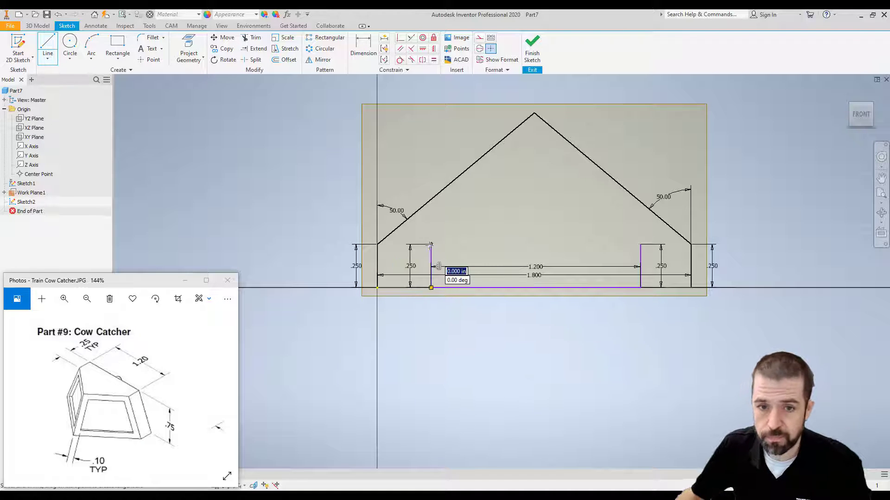
left_click(535, 170)
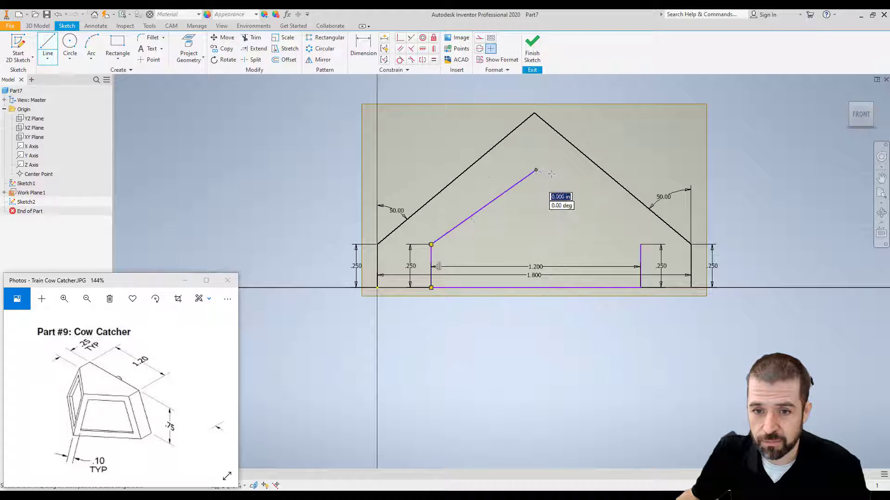
left_click(640, 244)
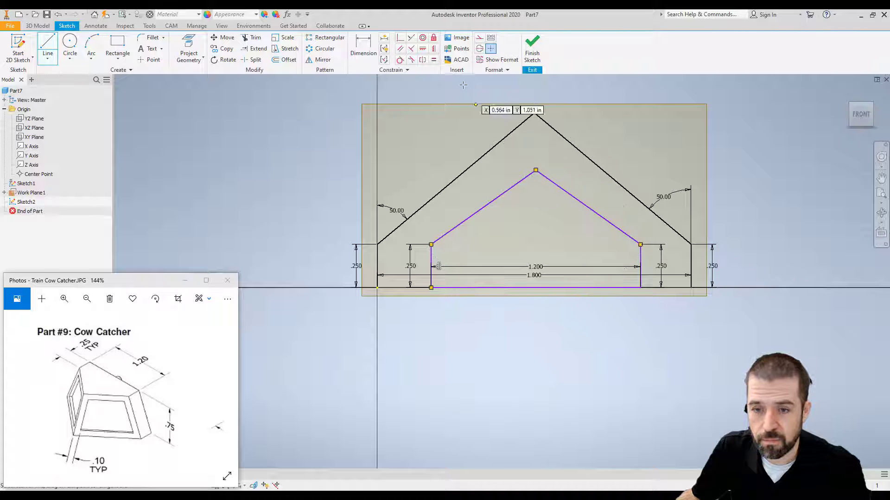
- Dimension the angle between the inner profile's left vertical line and its sloped line as 50 degrees
left_click(363, 48)
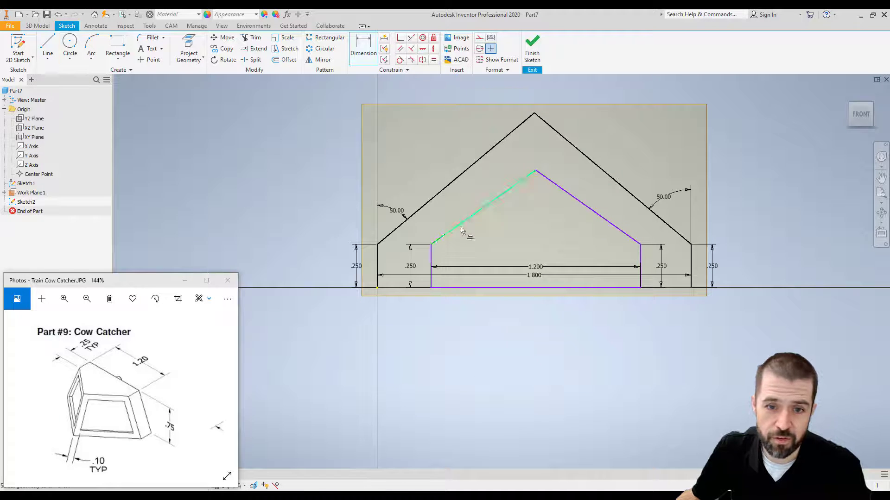
left_click(432, 257)
left_click(444, 236)
left_click(451, 226)
type("5")
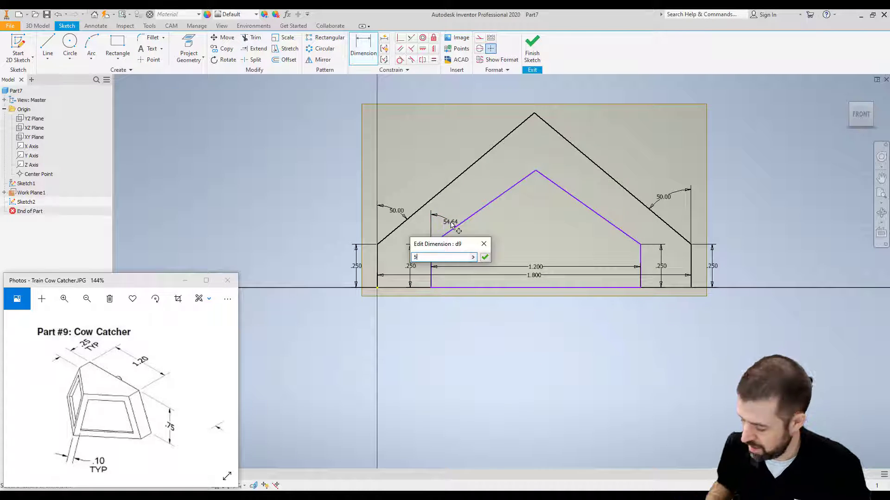
type("0")
key("Return")
- Dimension the angle between the inner profile's right sloped line and its vertical line as 50 degrees
left_click(614, 225)
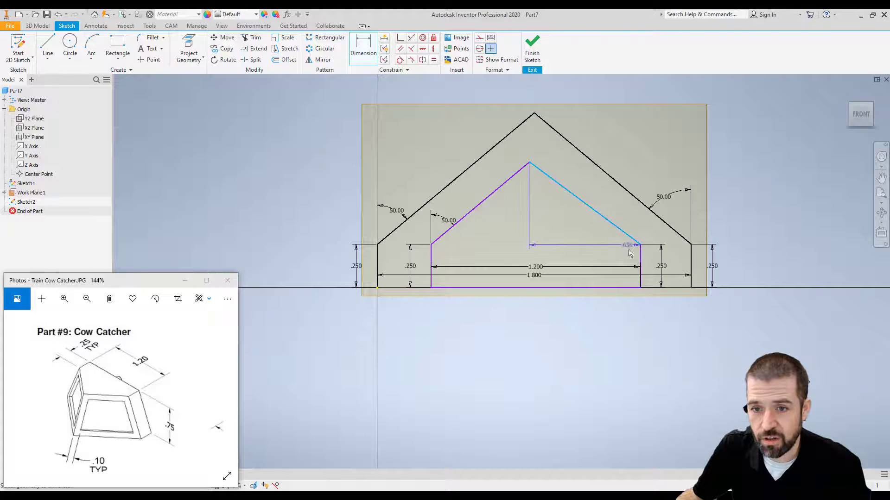
left_click(640, 260)
left_click(626, 227)
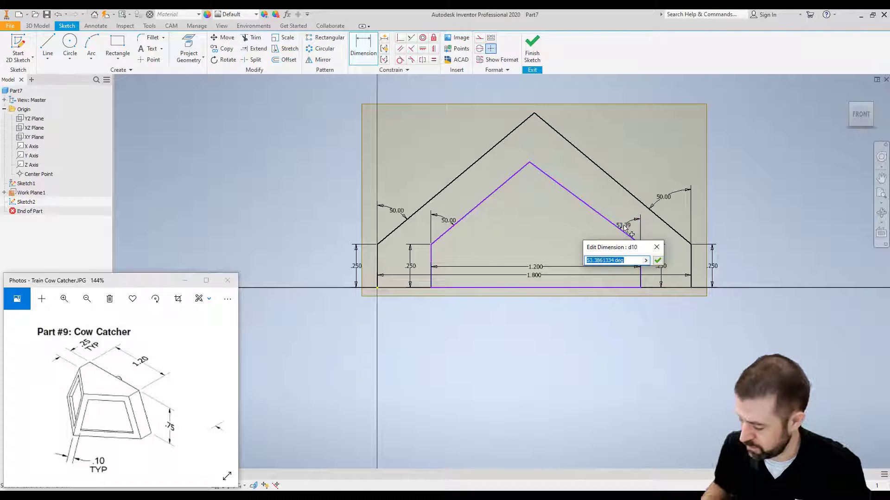
type("50")
key("Return")
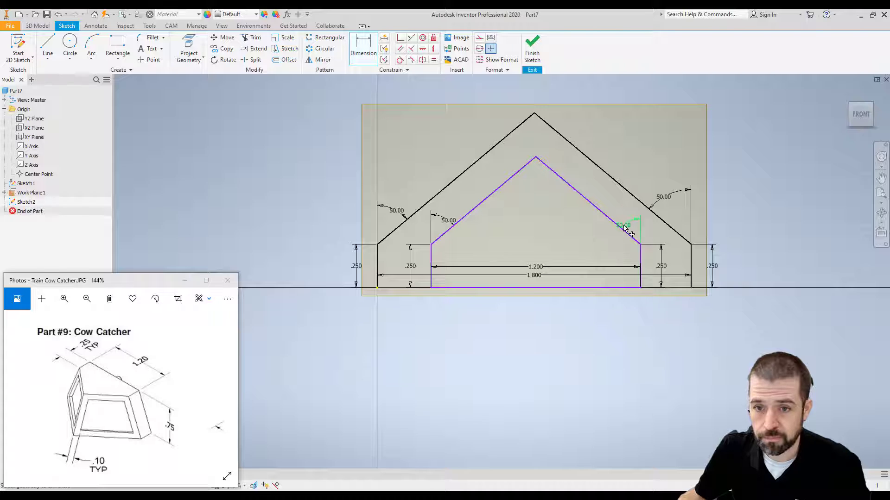
key("Escape")
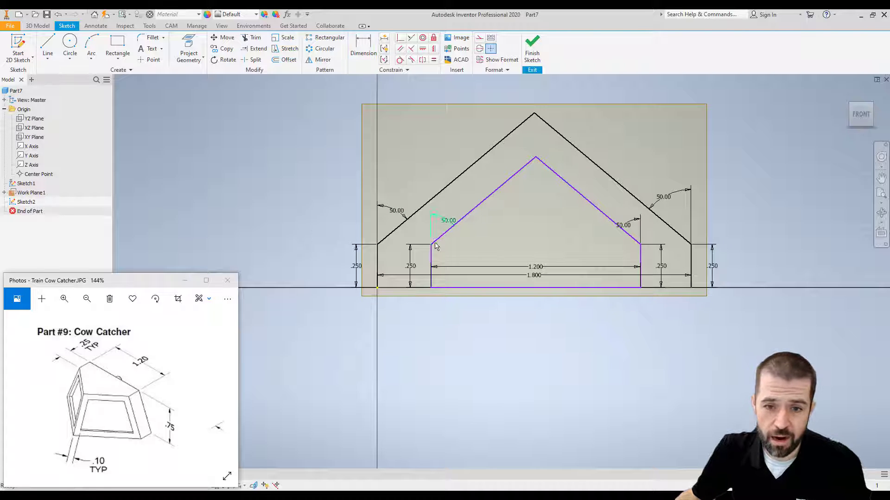
- Move the inner profile slightly off the baseline and dimension its peak horizontally from the origin as 1.8/2
mouse_move(431, 244)
left_mouse_down()
mouse_move(576, 359)
mouse_move(482, 345)
mouse_move(499, 316)
mouse_move(421, 244)
mouse_move(434, 234)
left_mouse_up()
left_click(370, 51)
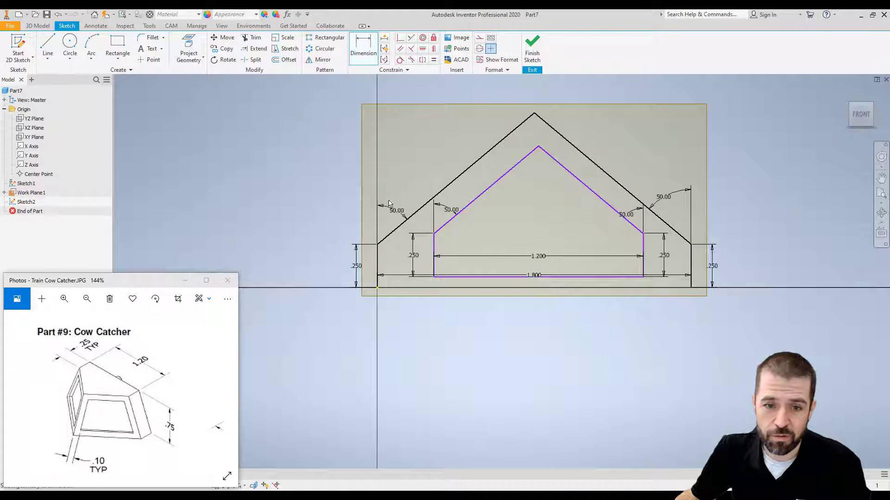
left_click(377, 288)
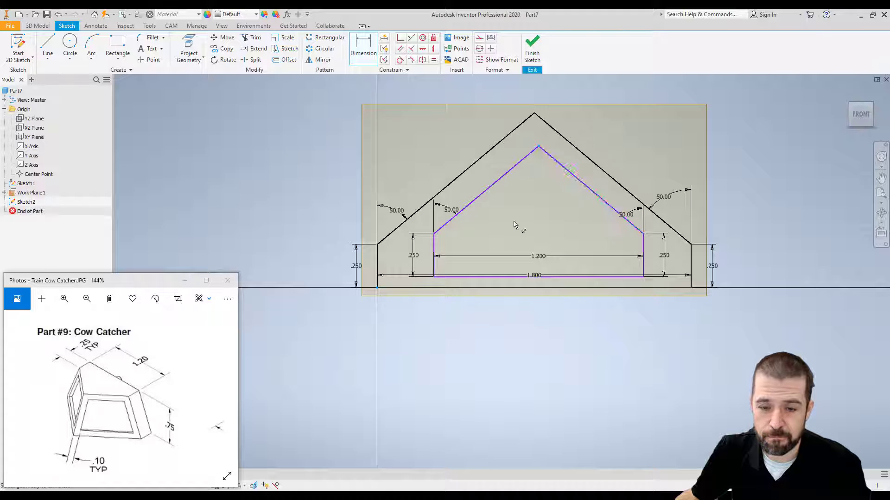
left_click(489, 350)
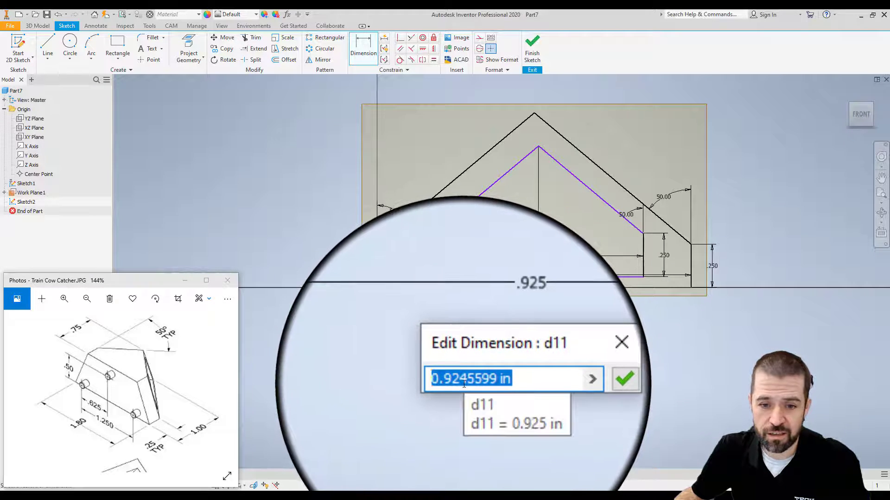
type("1.")
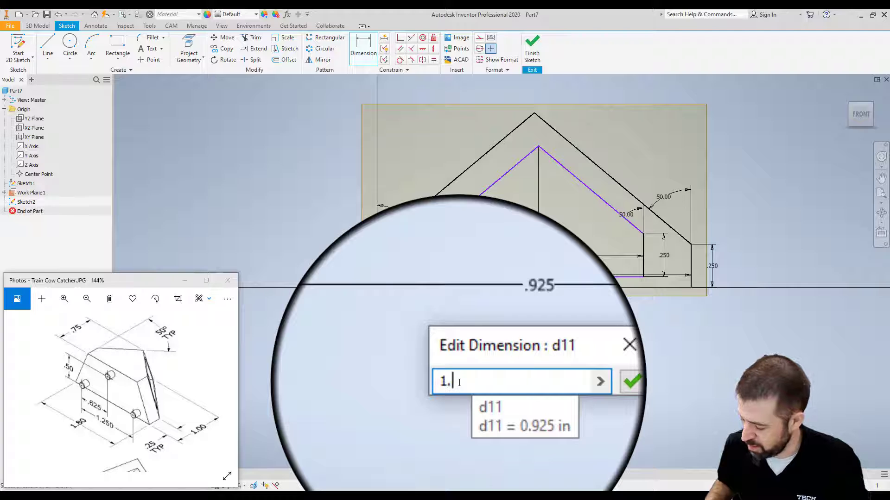
type("8/2")
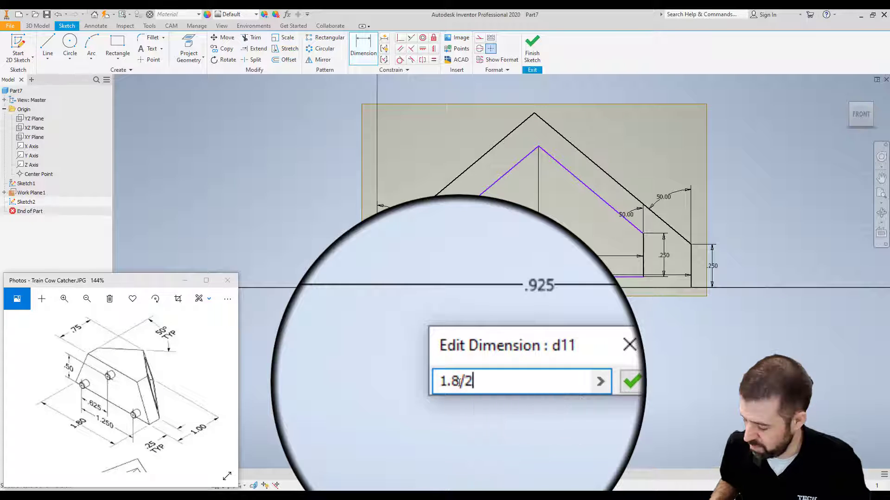
key("Return")
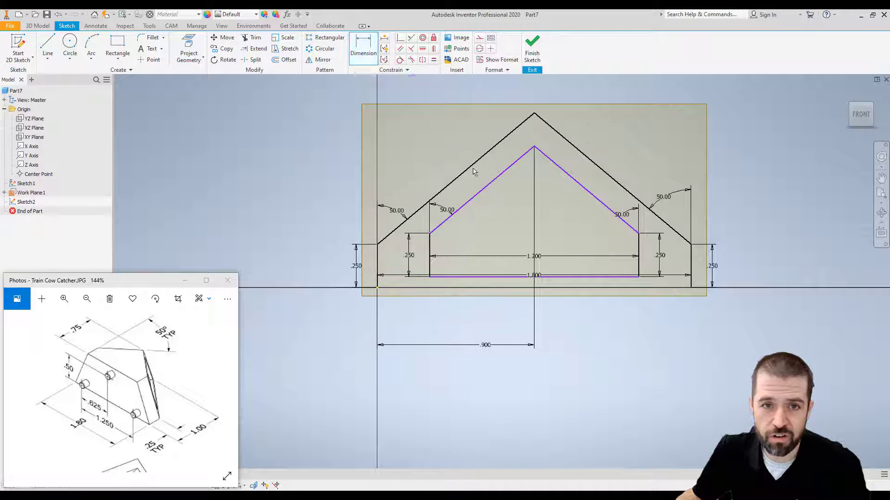
- Dimension the vertical distance from the origin to the inner profile's bottom line as 0 and finish the sketch
left_click(489, 277)
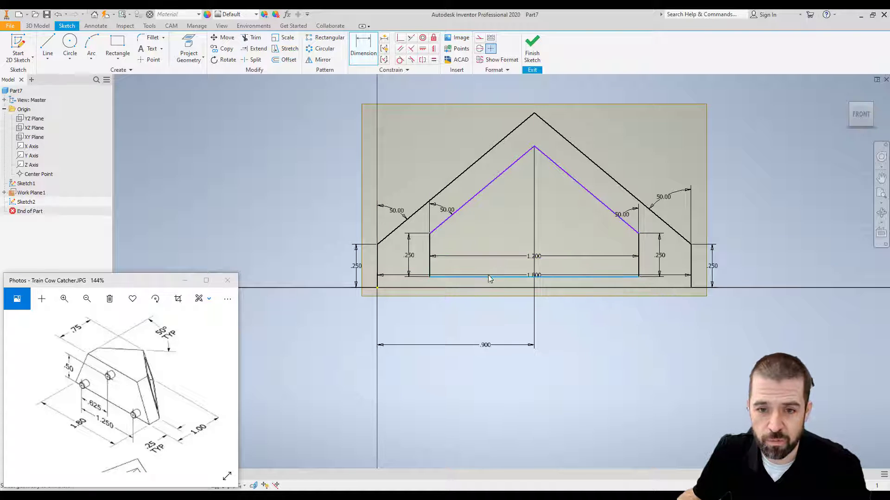
left_click(376, 288)
left_click(324, 281)
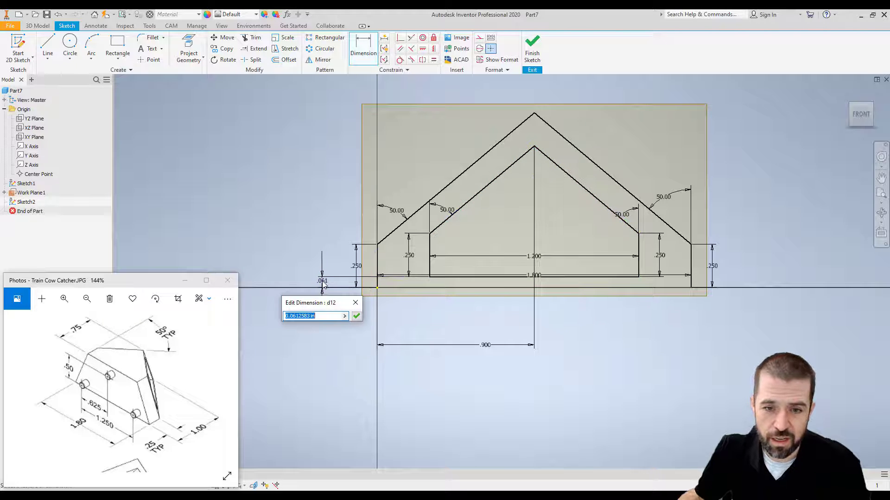
type("0")
key("Return")
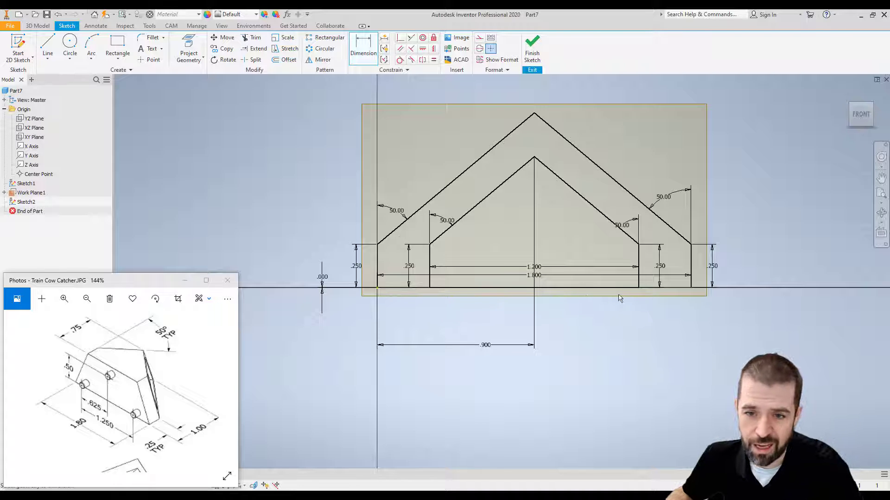
left_click(533, 49)
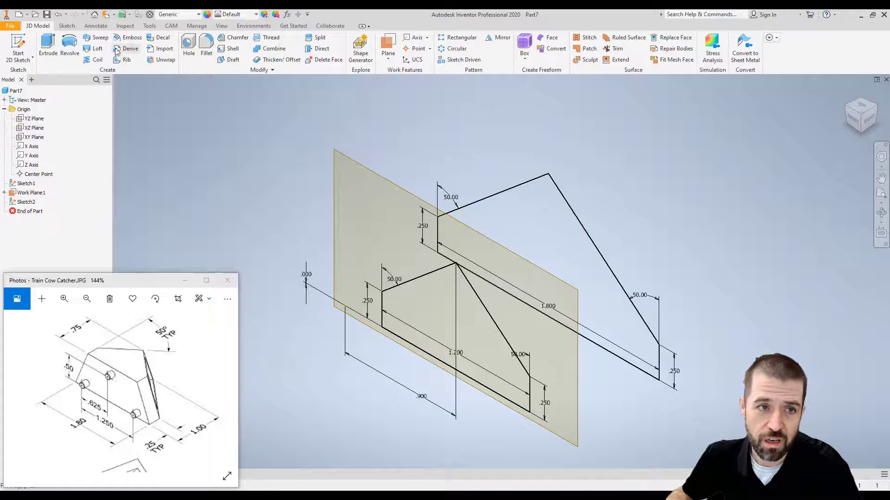
- Loft a solid from the small profile on the offset plane to the large base profile
left_click(95, 48)
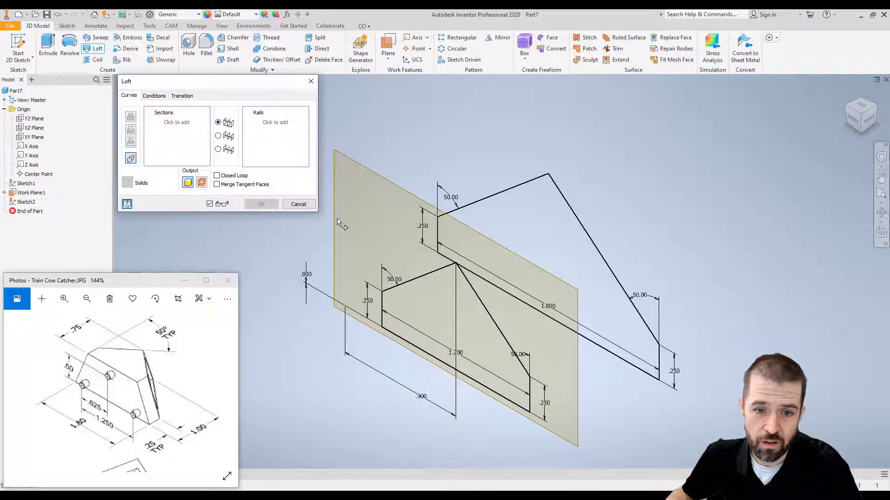
left_click(404, 288)
left_click(502, 195)
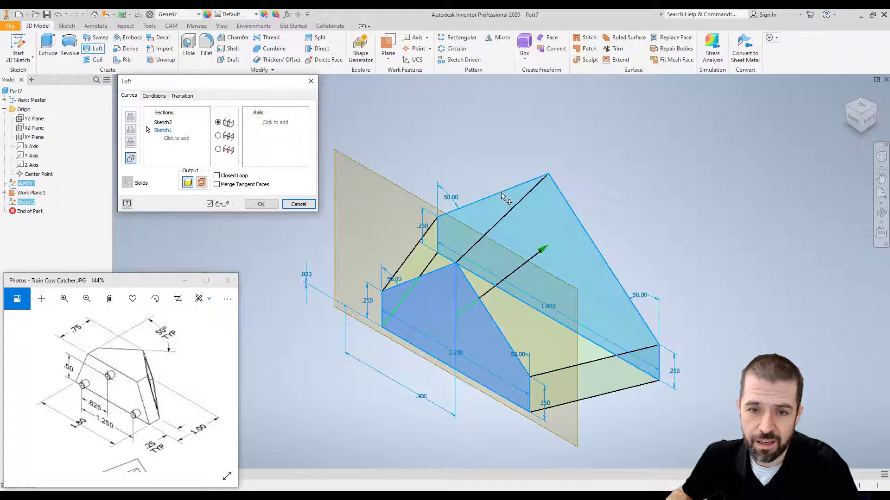
left_click(262, 204)
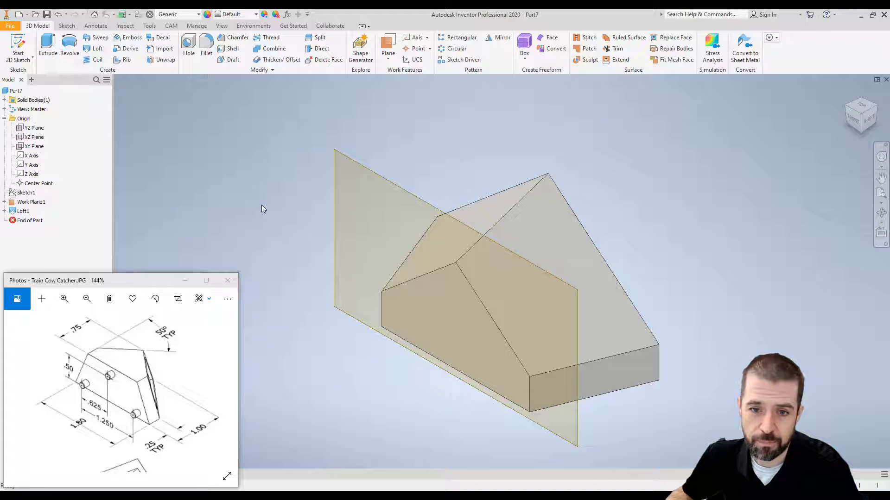
- Examine the lofted body's shape from the front and from the top
left_click(854, 122)
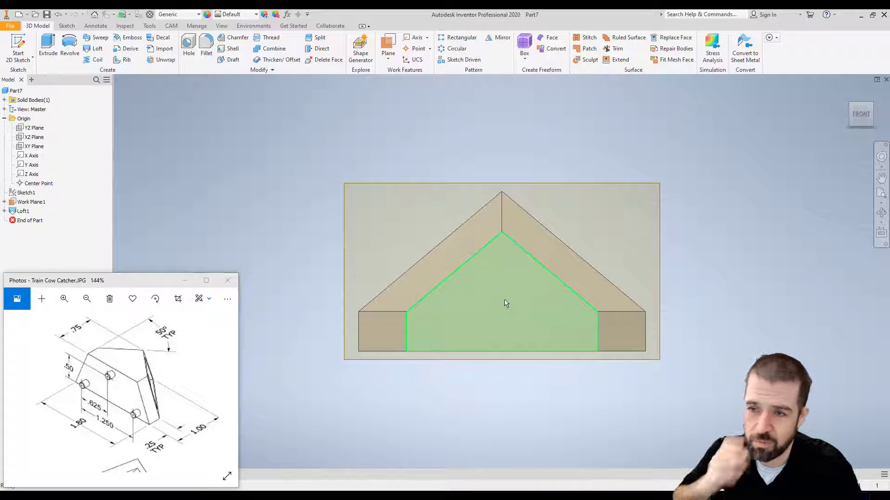
mouse_move(505, 303)
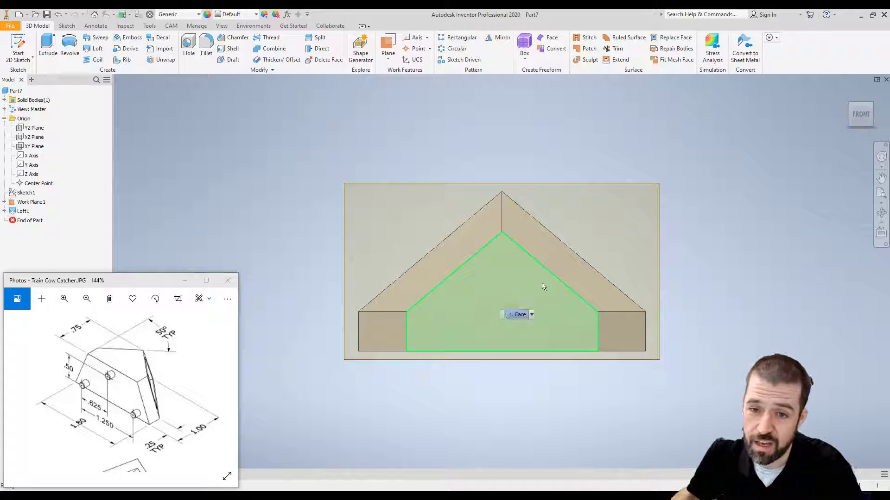
left_click(848, 95)
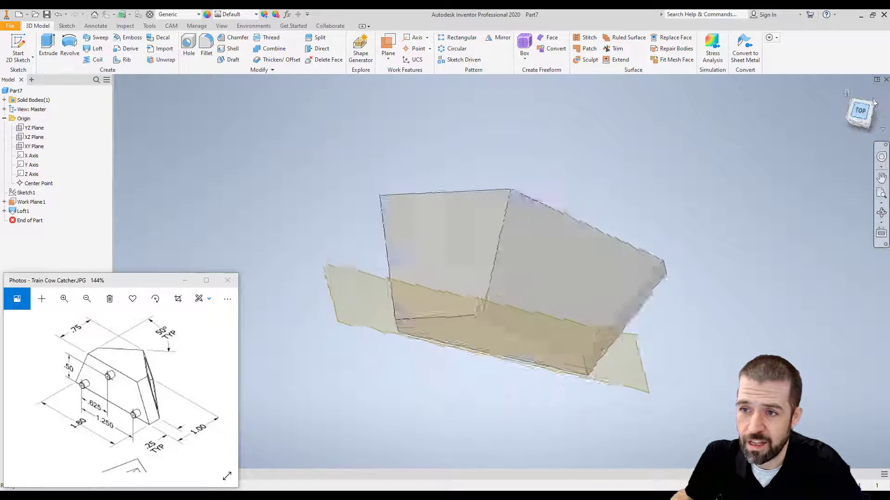
left_click(874, 94)
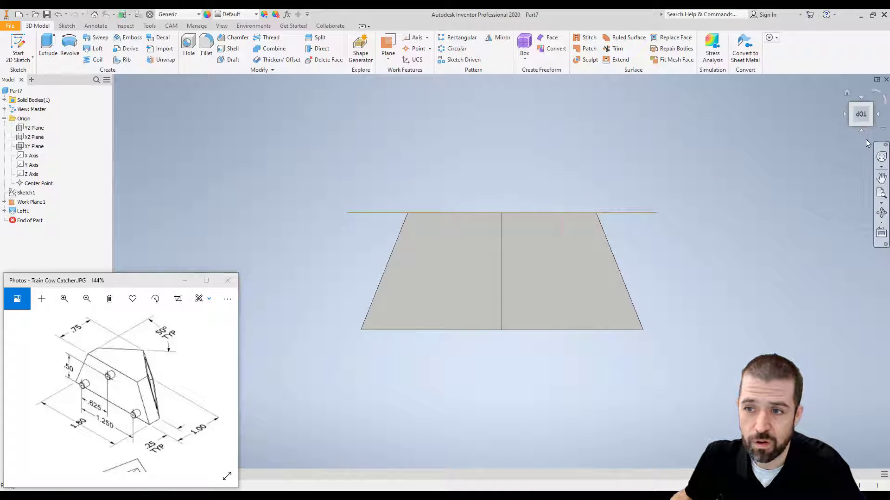
- Set the current view of the lofted body as the Front view
right_click(856, 117)
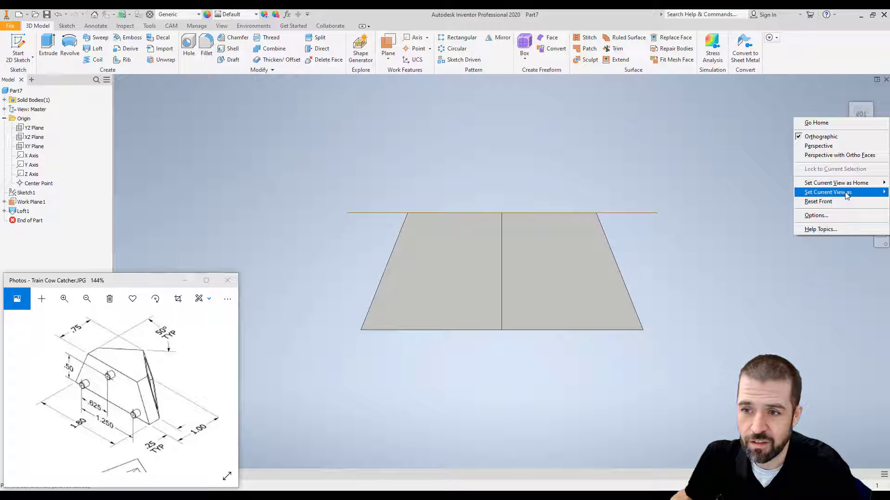
mouse_move(834, 192)
left_click(781, 203)
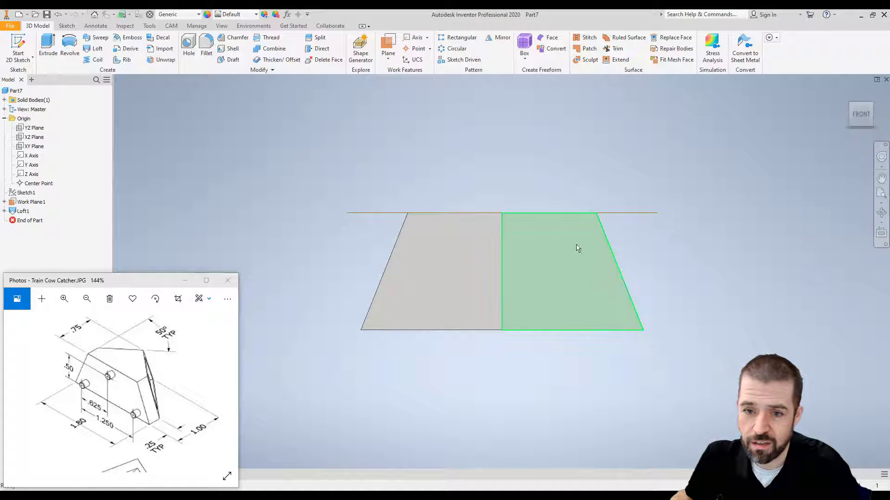
- Turn the model to an isometric view showing its top and both slanted faces and save it as the Home view
left_click(871, 107)
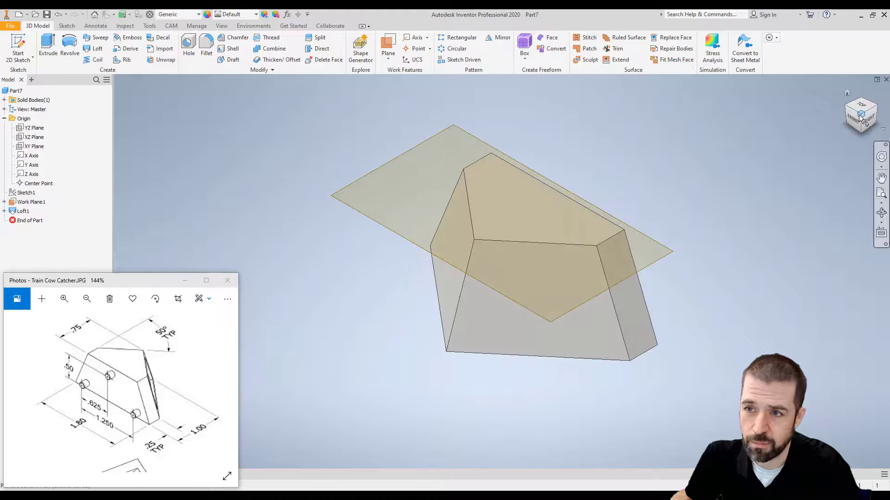
right_click(862, 114)
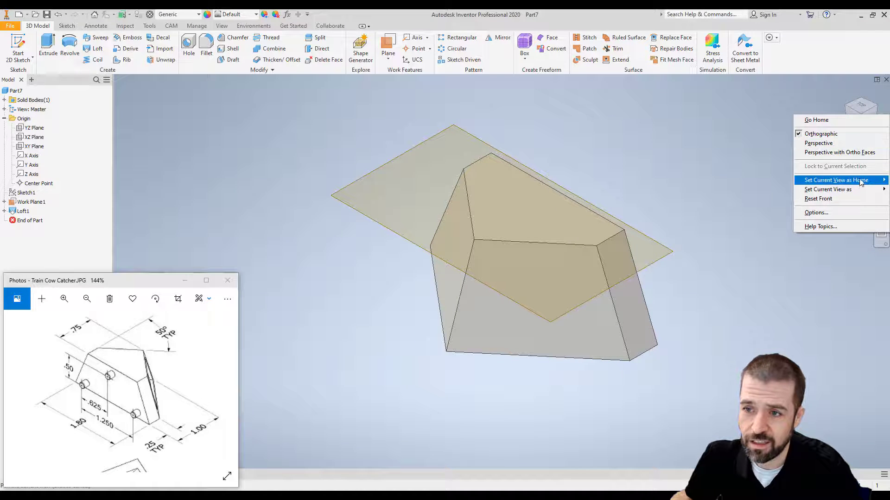
mouse_move(861, 183)
left_click(761, 181)
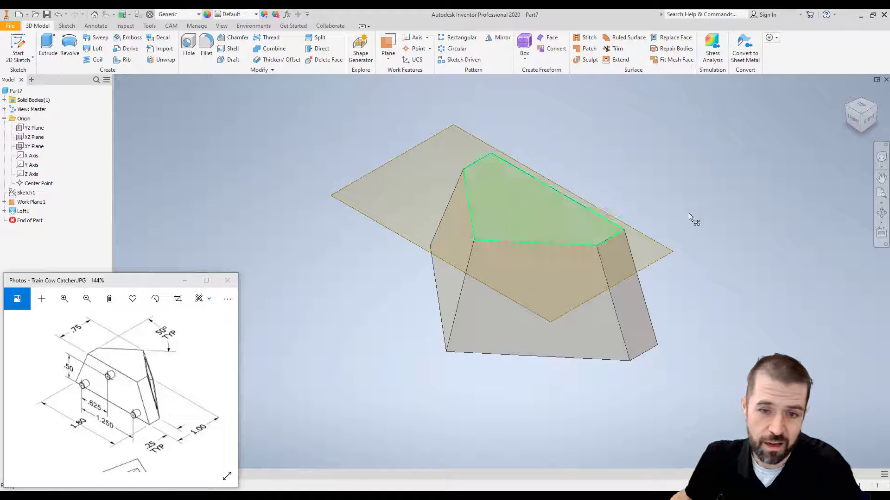
mouse_move(864, 121)
left_mouse_down()
mouse_move(857, 79)
mouse_move(871, 121)
left_mouse_up()
left_click(846, 93)
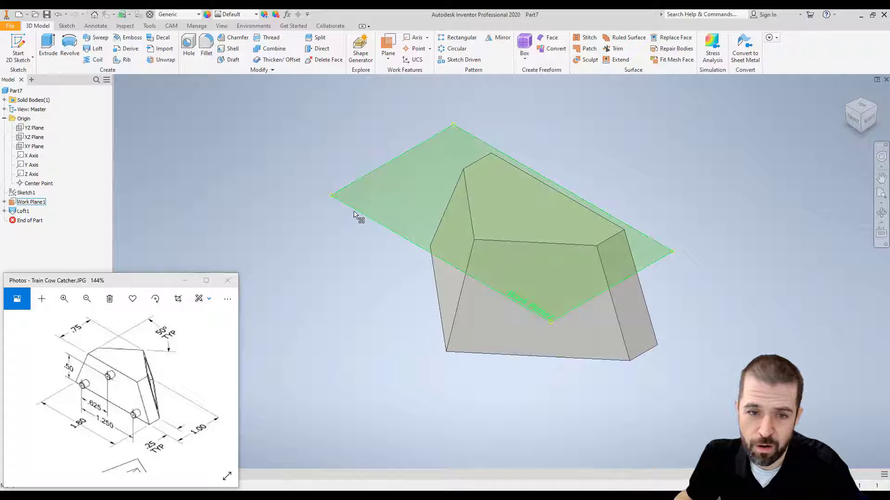
- Hide the offset work plane, moving the reference drawing window out of the way
right_click(19, 203)
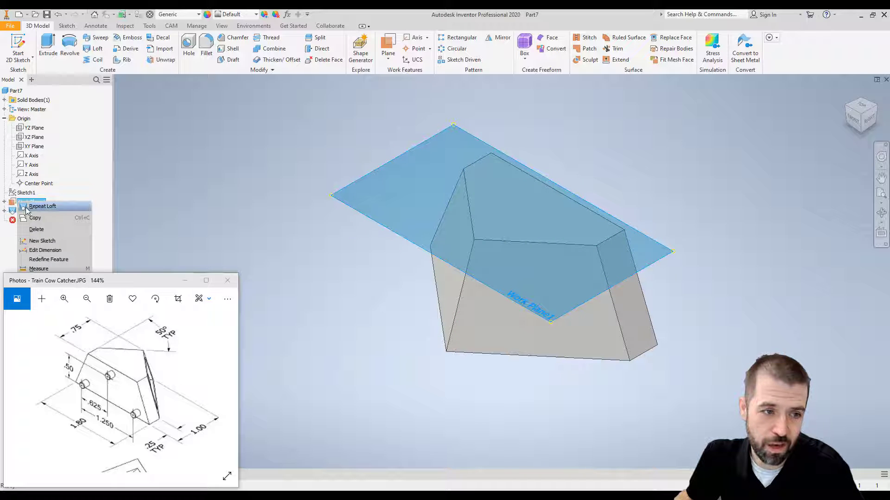
mouse_move(99, 281)
left_mouse_down()
mouse_move(179, 300)
mouse_move(130, 290)
mouse_move(112, 273)
left_mouse_up()
right_click(19, 202)
left_click(42, 293)
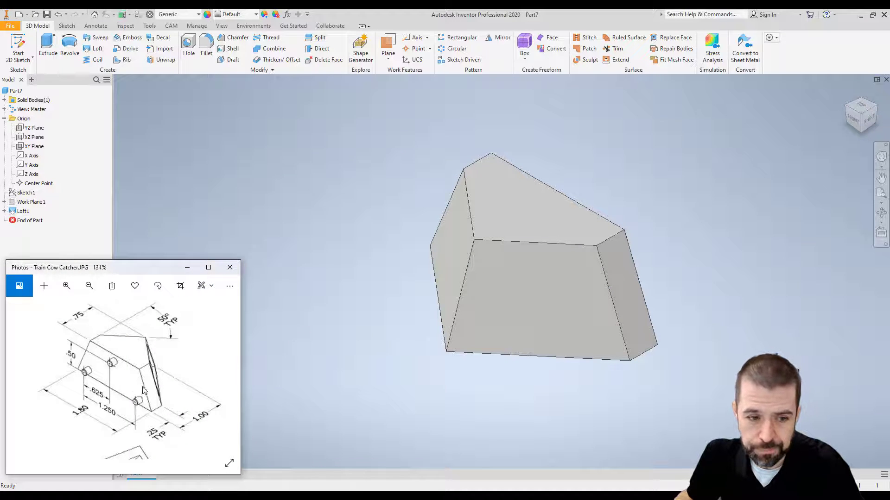
- Shell the lofted body to a 0.1 in wall thickness, removing its large bottom face
scroll(167, 366, "down", 4)
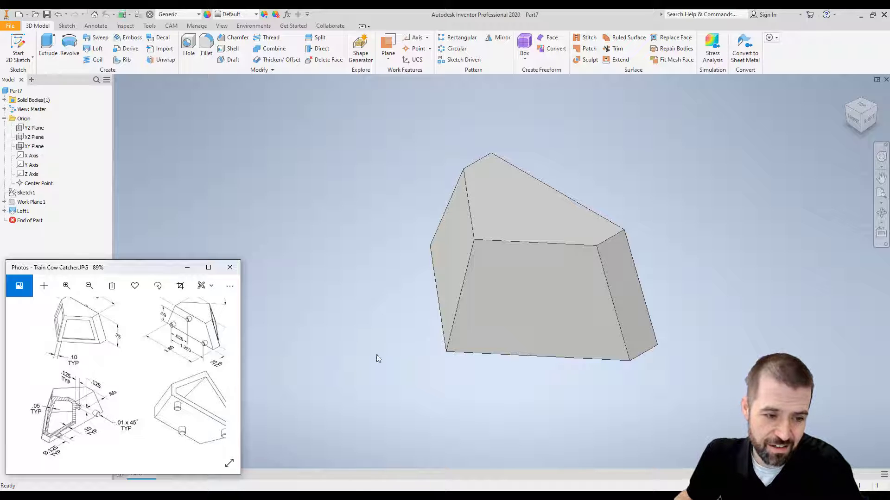
left_click(862, 134)
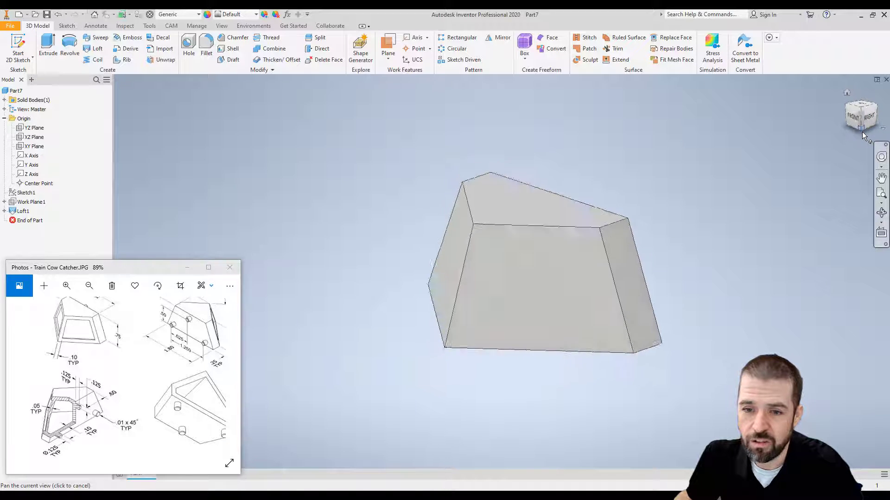
left_click(232, 48)
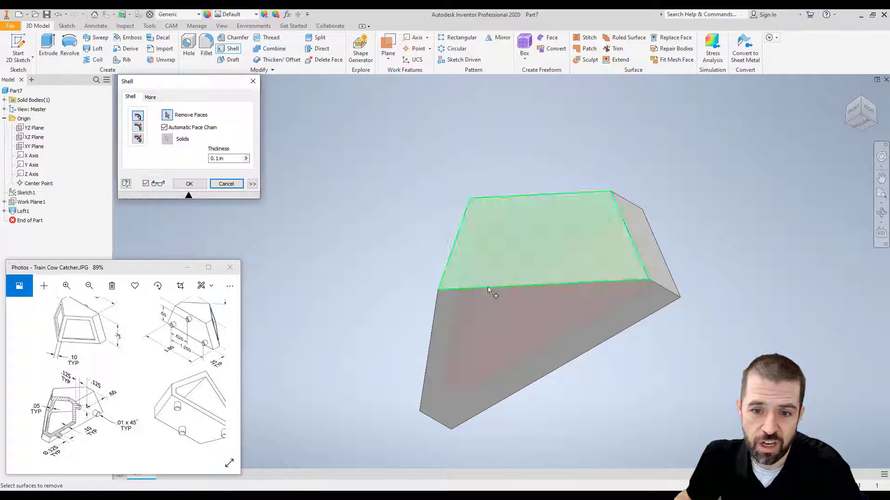
left_click(507, 317)
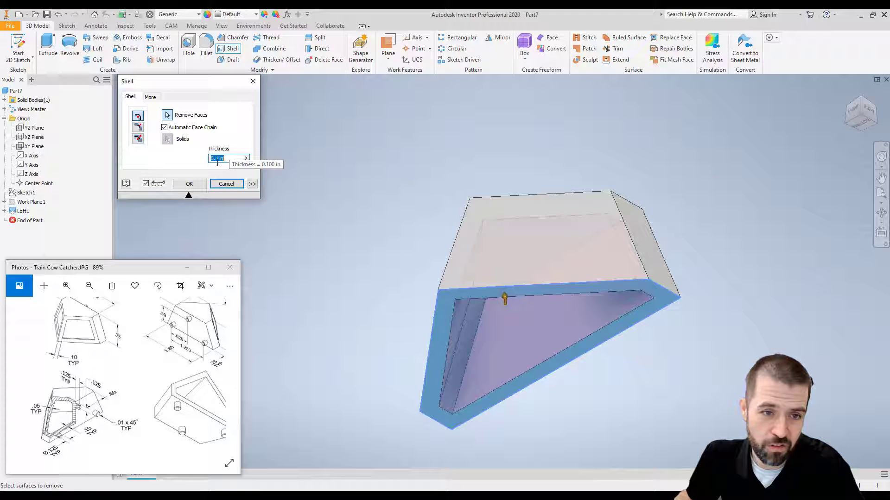
left_click(189, 184)
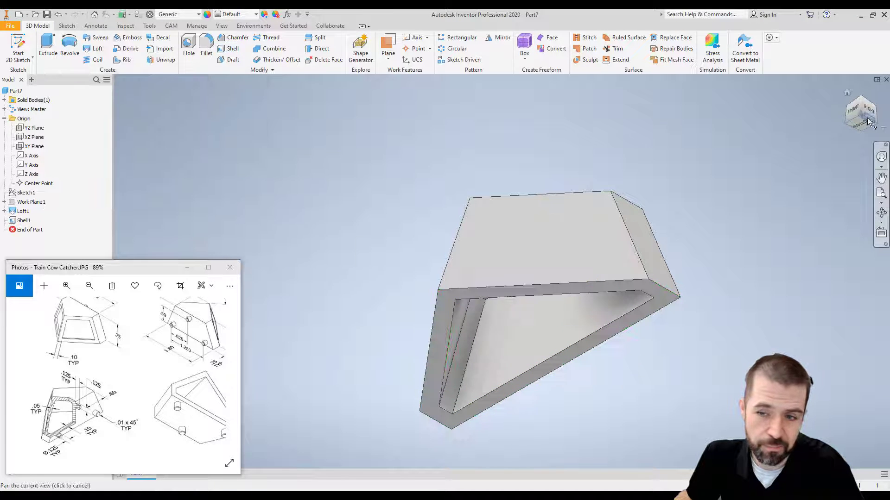
- Start a sketch on the large slanted face between front and right and project the face's outline
left_click(846, 93)
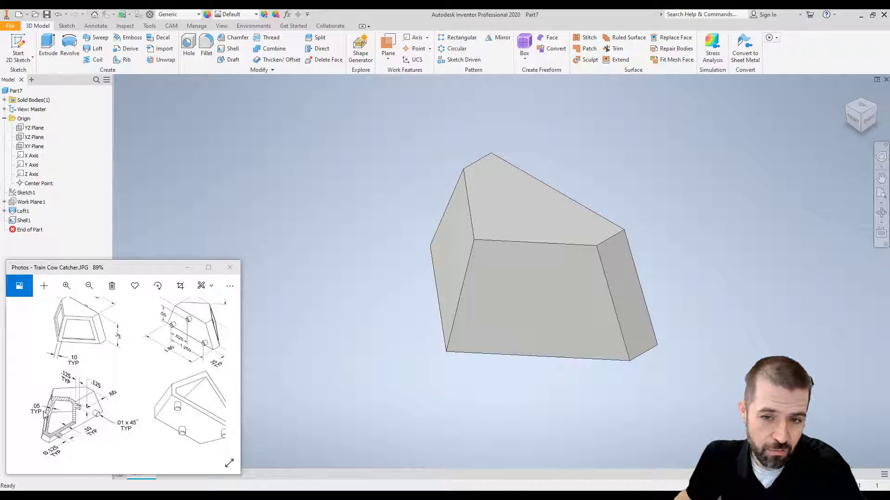
left_click(18, 49)
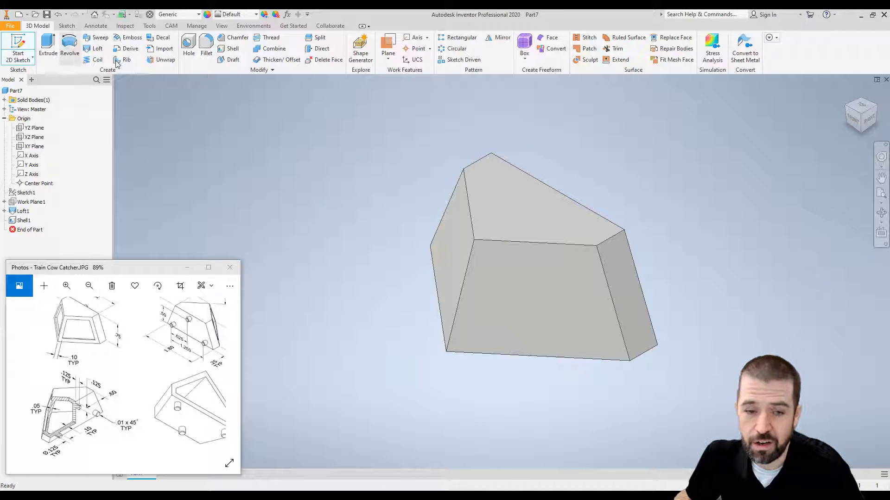
left_click(548, 283)
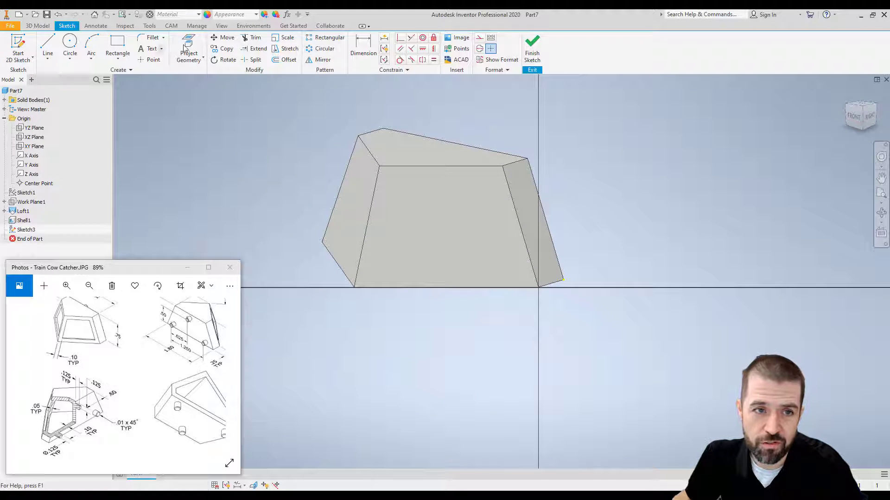
left_click(189, 49)
left_click(418, 219)
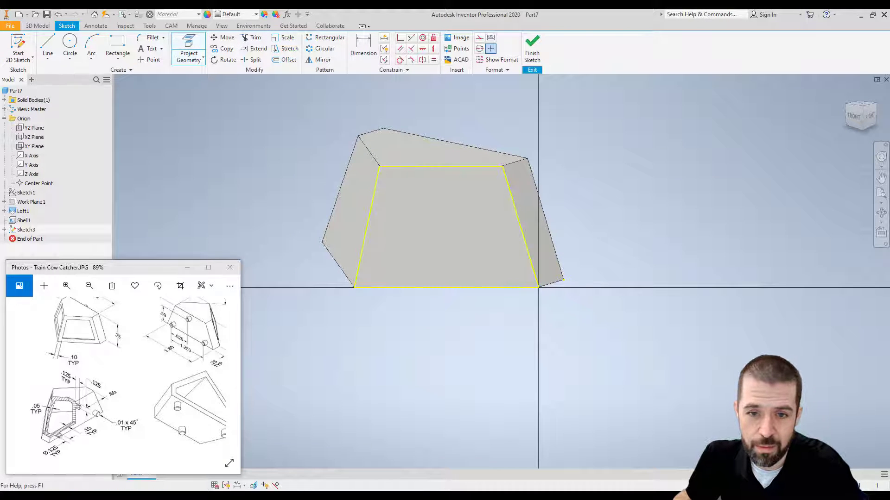
- Offset the projected outline inward by 0.1 in and finish the sketch
left_click(283, 59)
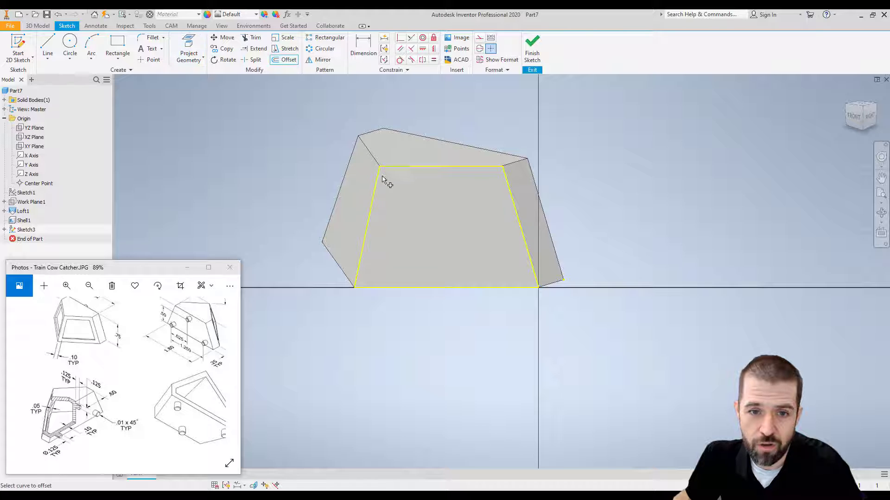
left_click(384, 183)
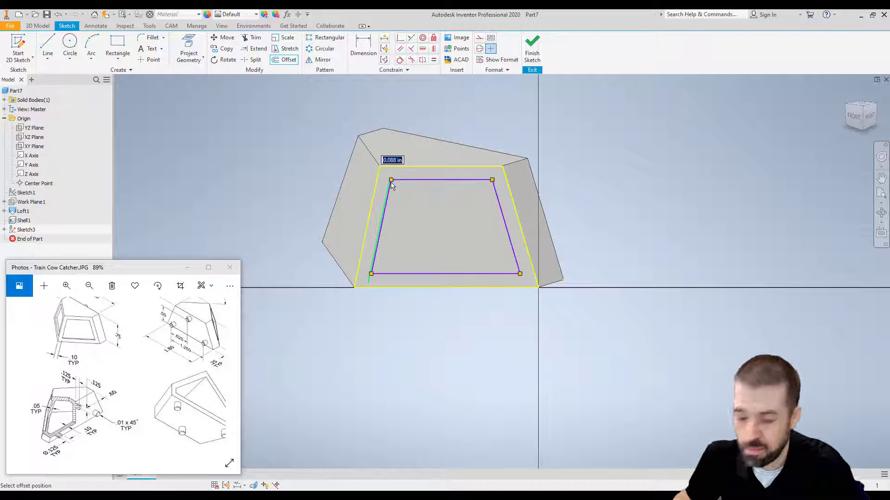
scroll(103, 327, "up", 3)
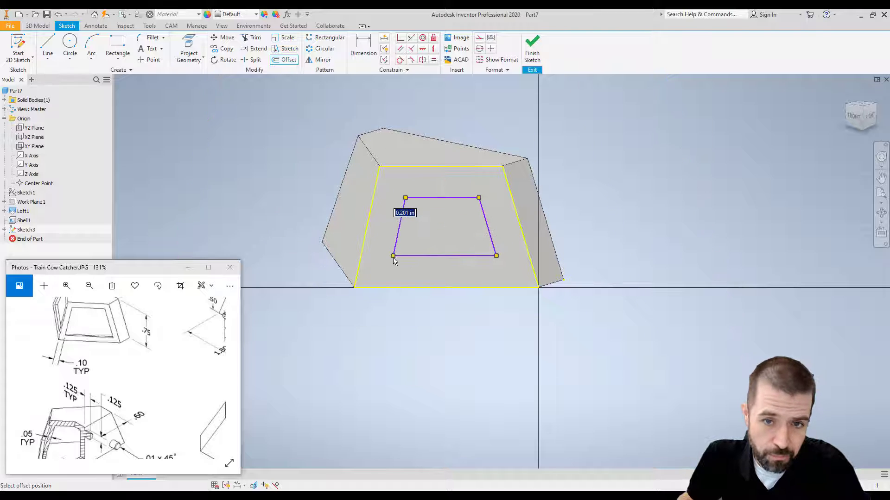
type(".1")
key("Return")
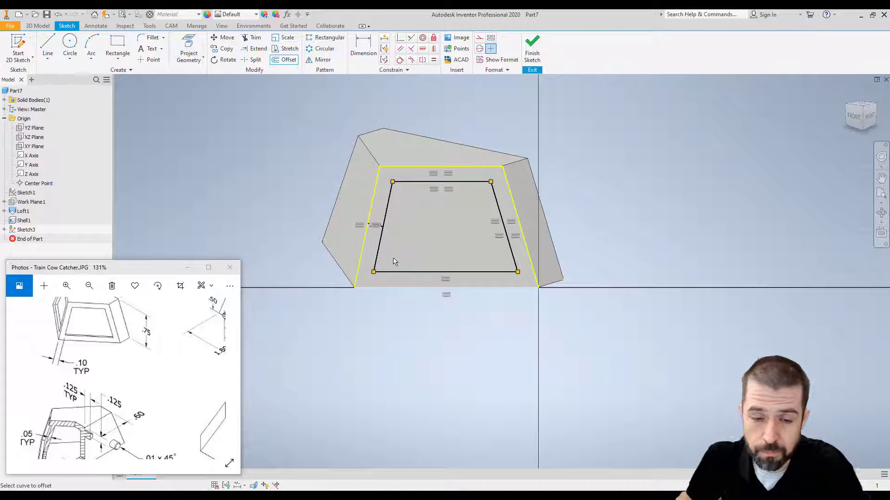
left_click(532, 51)
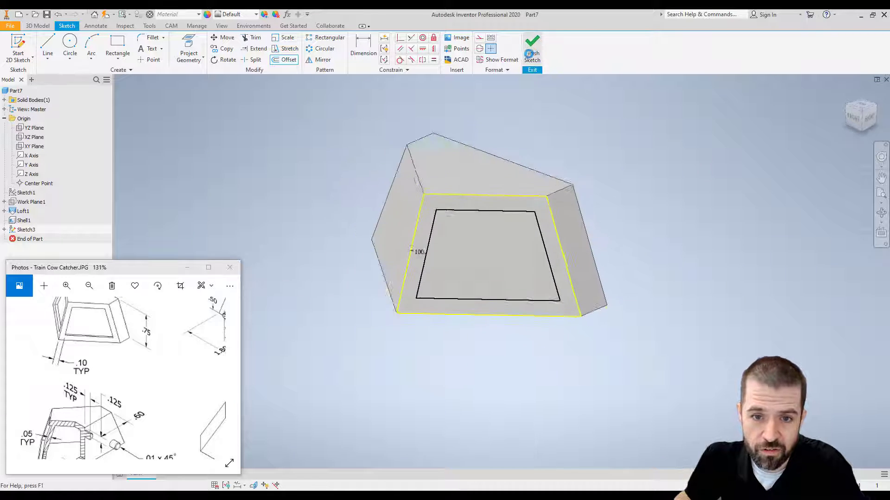
- Cut the inner trapezoid 0.05 in deep into the slanted face with Extrude
left_click(48, 47)
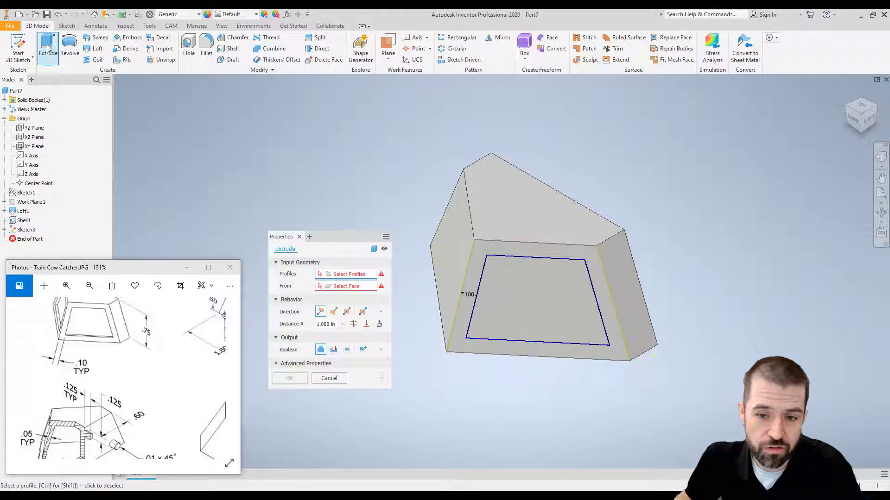
left_click(532, 329)
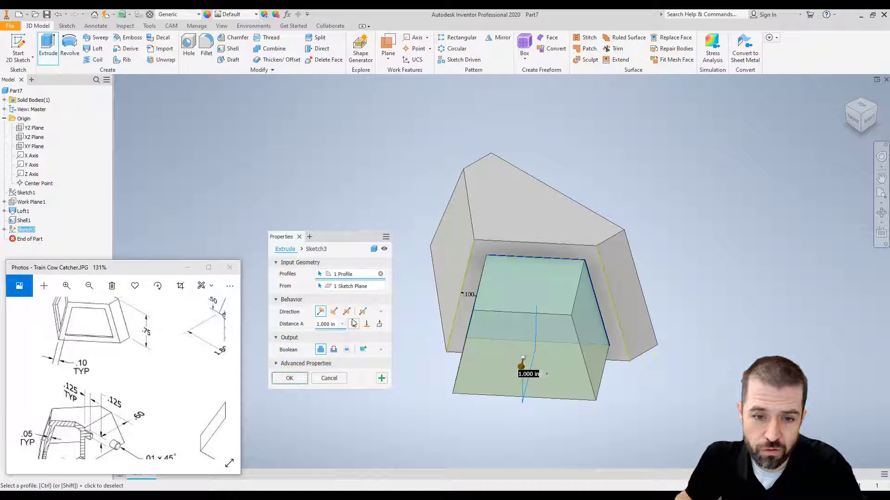
left_click(333, 350)
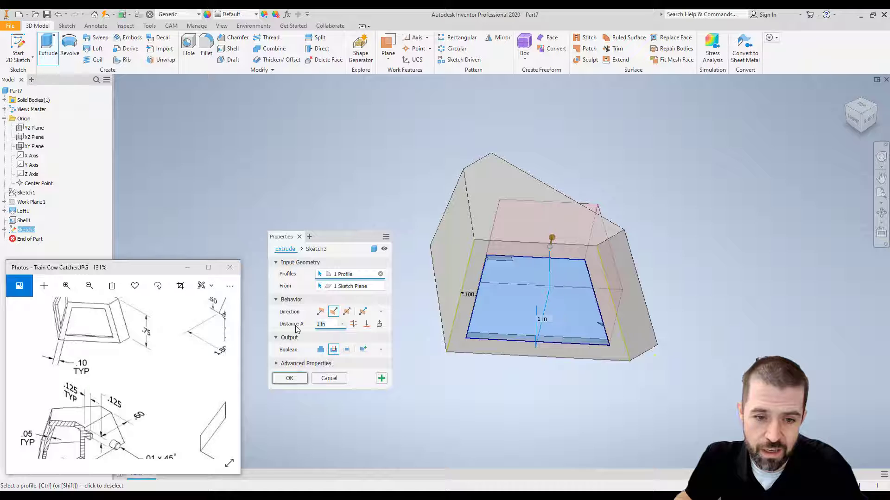
type(".05")
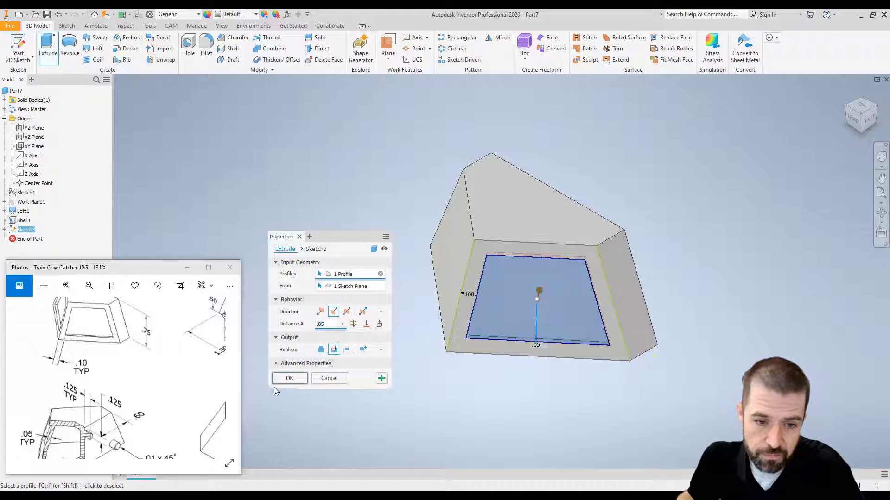
left_click(289, 378)
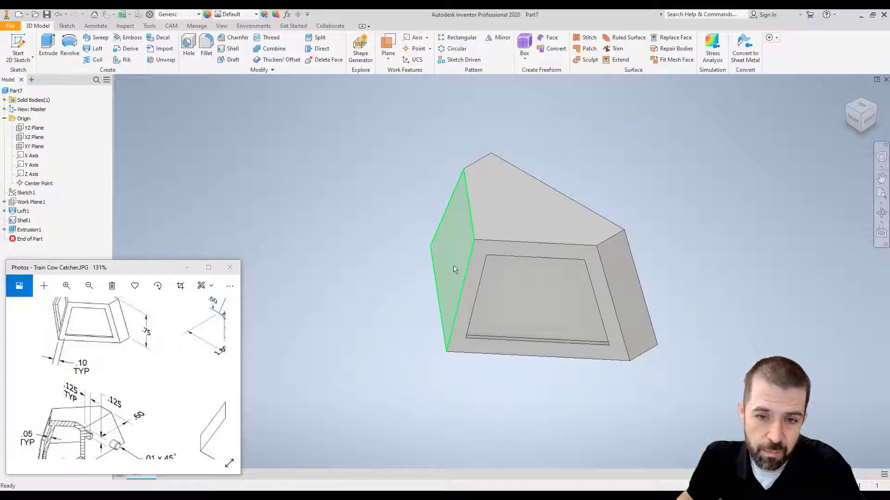
- Start a sketch on the opposite slanted face, between left and front, and project its outline
left_click(18, 48)
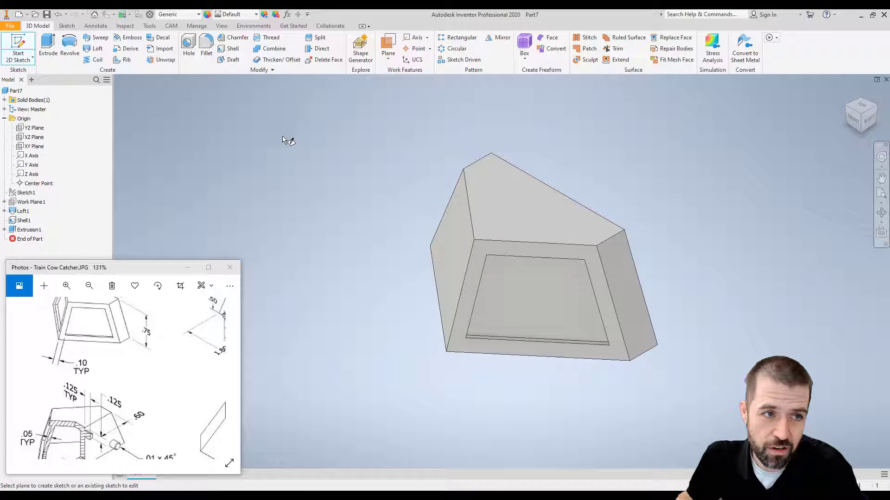
left_click(440, 248)
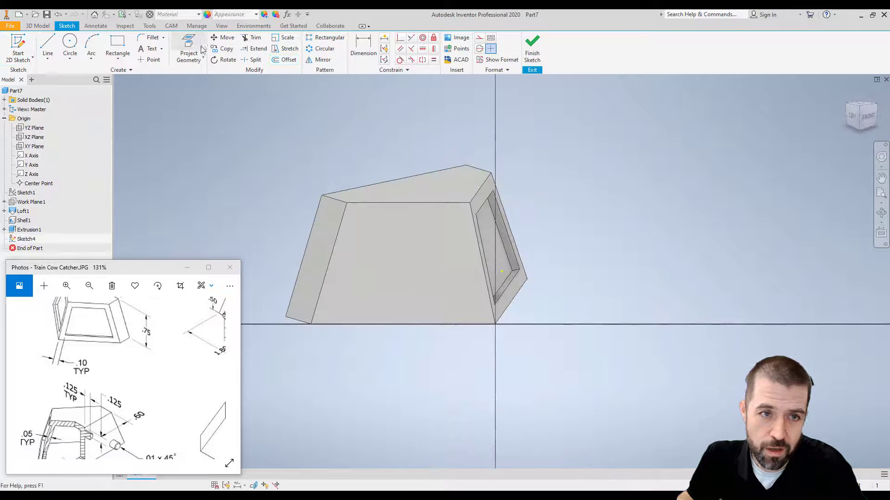
left_click(200, 50)
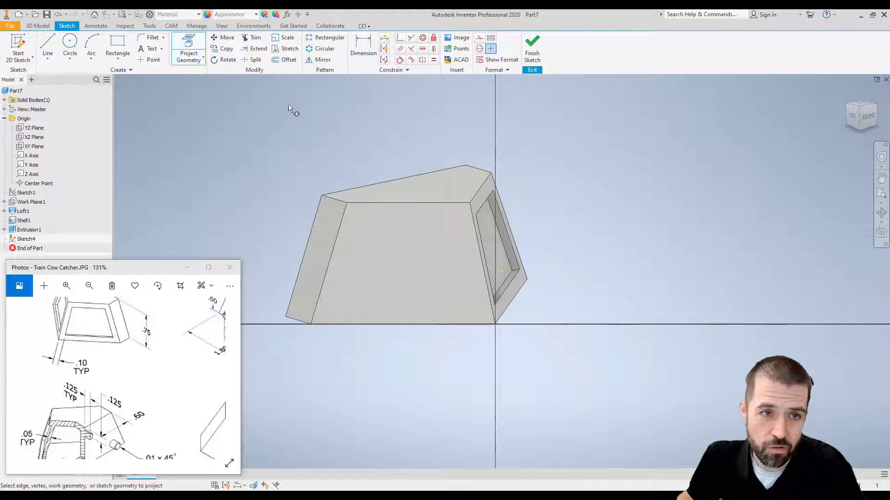
left_click(392, 249)
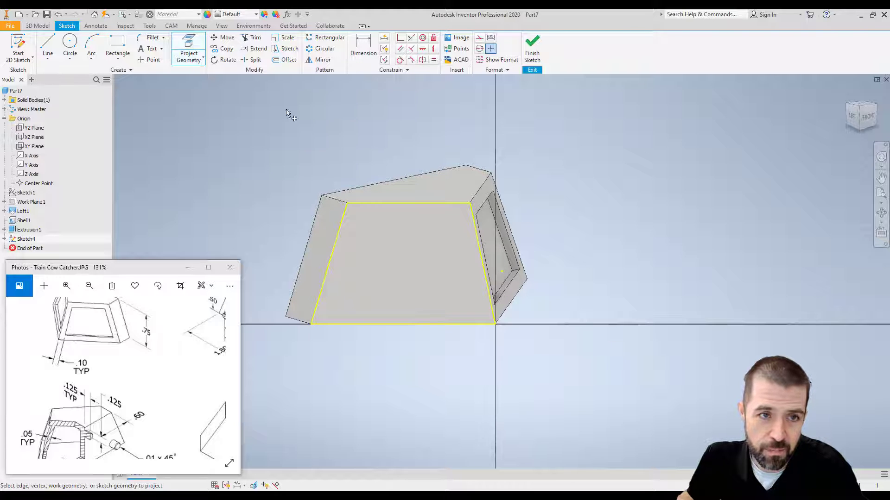
- Offset the projected outline of the left slanted face inward by 0.100 in
left_click(284, 59)
left_click(354, 203)
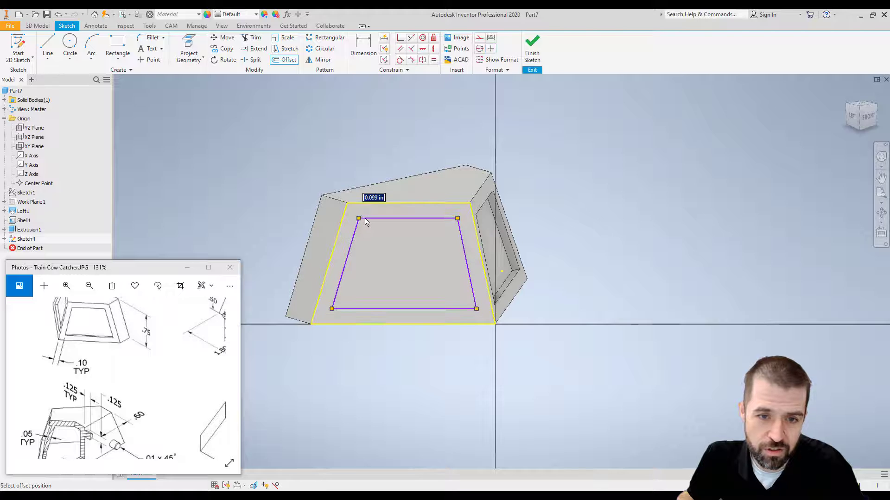
type(".")
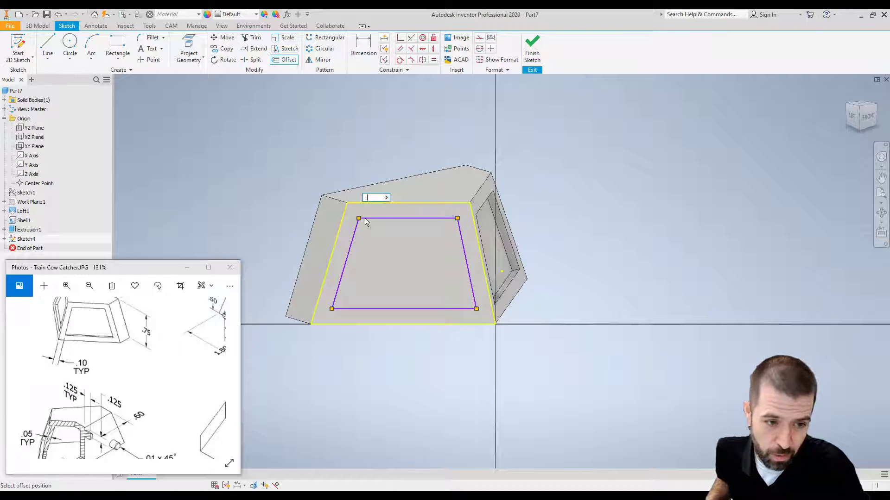
type("100")
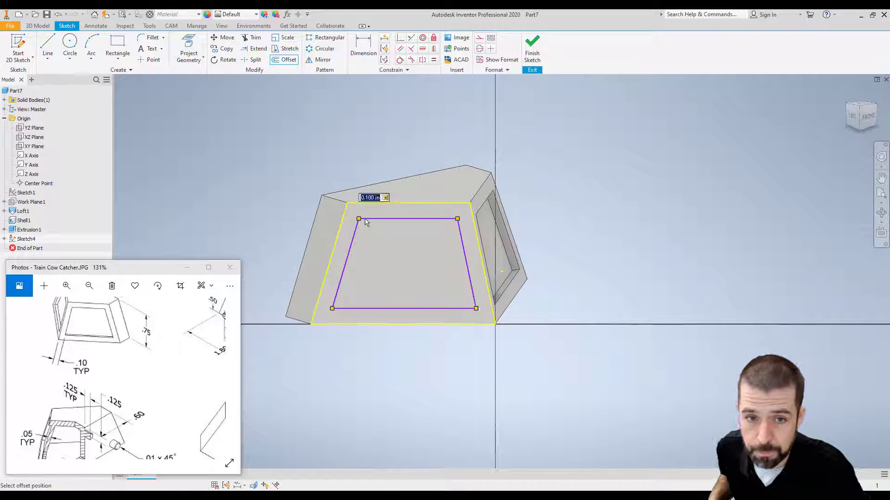
key("Return")
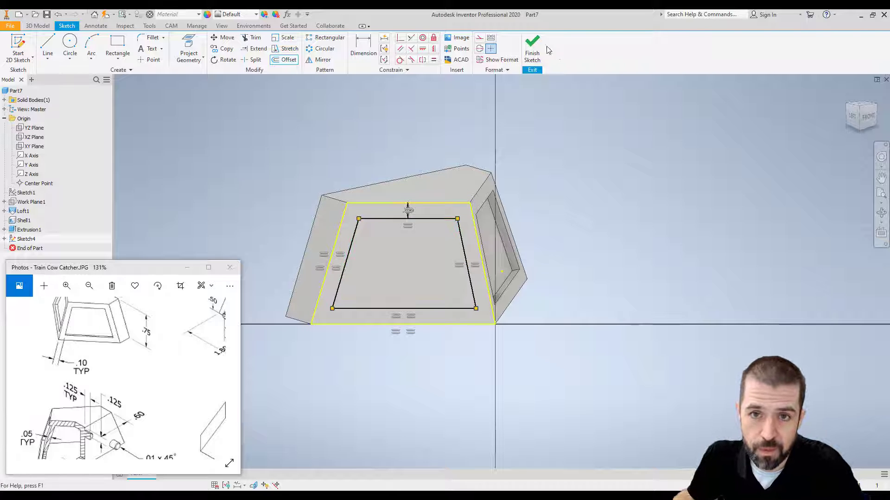
- Finish the sketch and cut the inner trapezoid 0.05 in deep into the left slanted face with Extrude
left_click(531, 46)
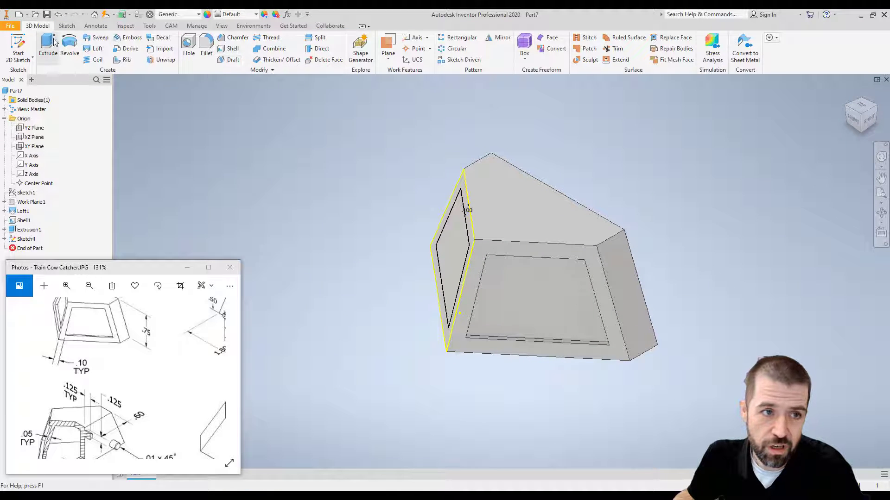
left_click(48, 44)
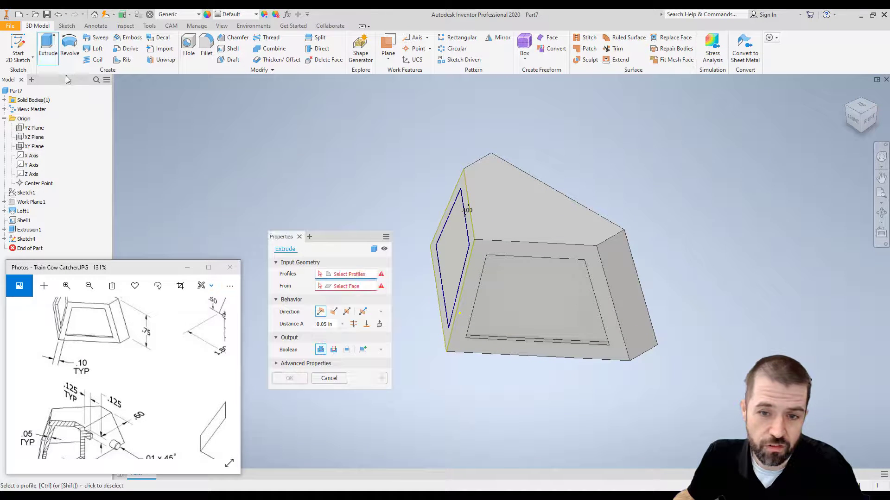
left_click(448, 258)
left_click(334, 350)
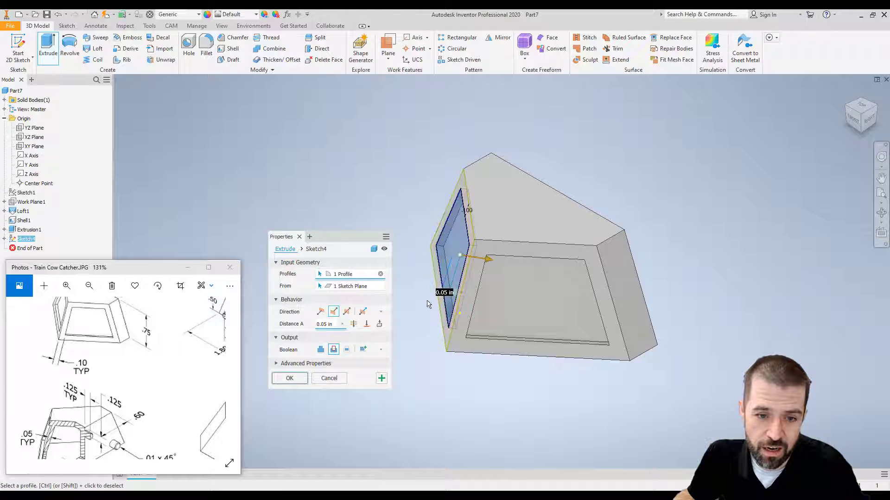
left_click(289, 378)
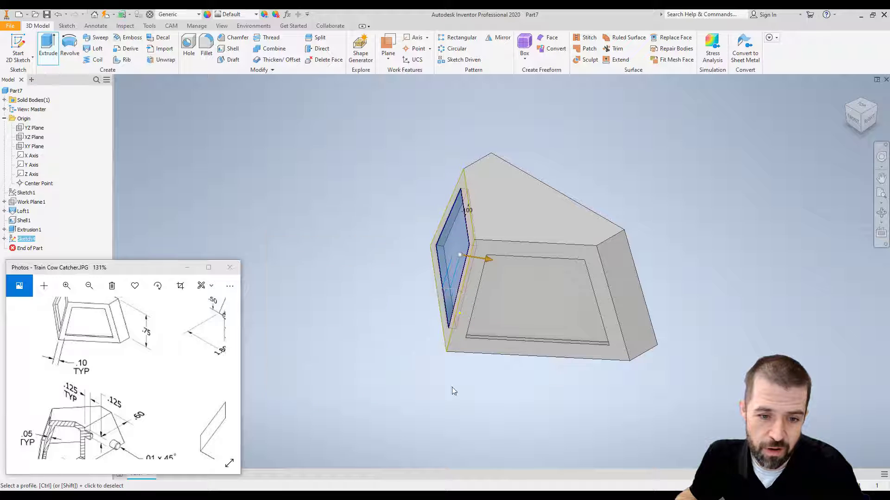
- Start a sketch on the flat back face and draw a 0.125 in diameter circle on its vertical centreline near the top edge
left_click_drag(111, 417, 127, 376)
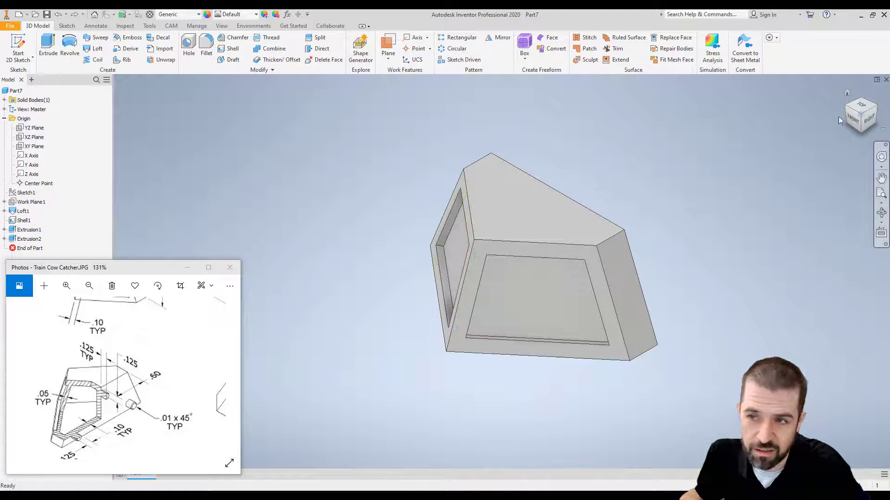
left_click(876, 110)
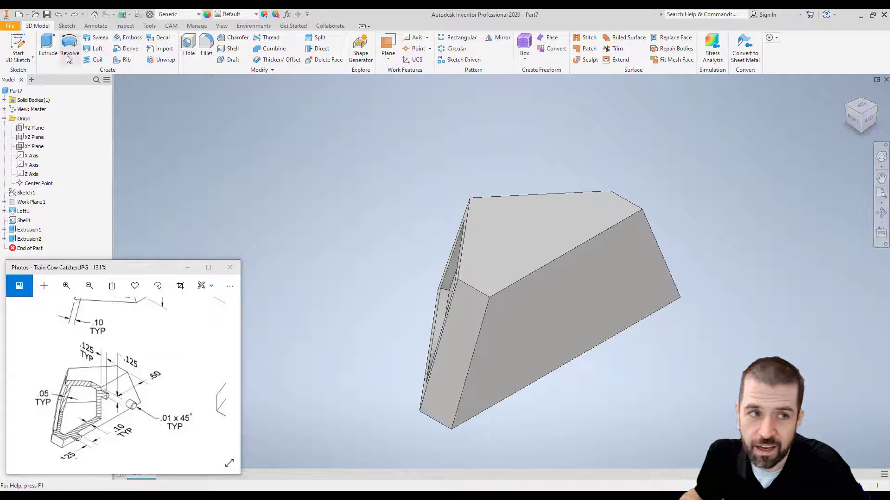
key("s")
left_click(555, 292)
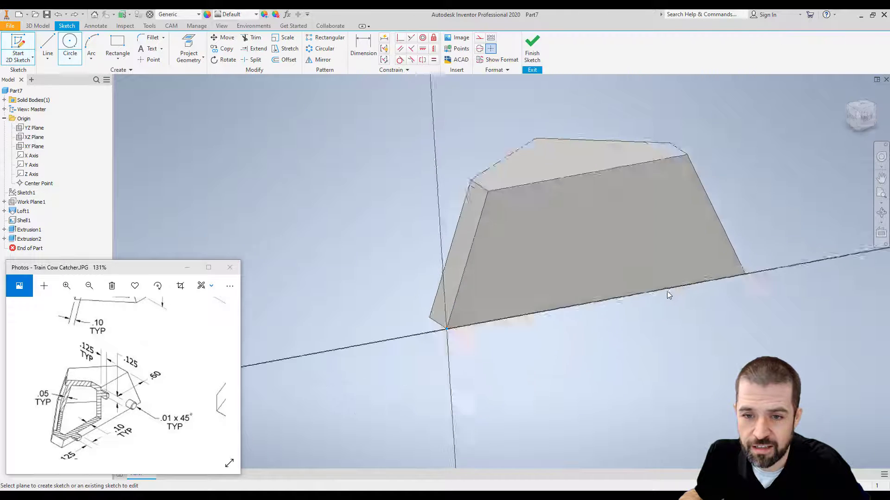
key("c")
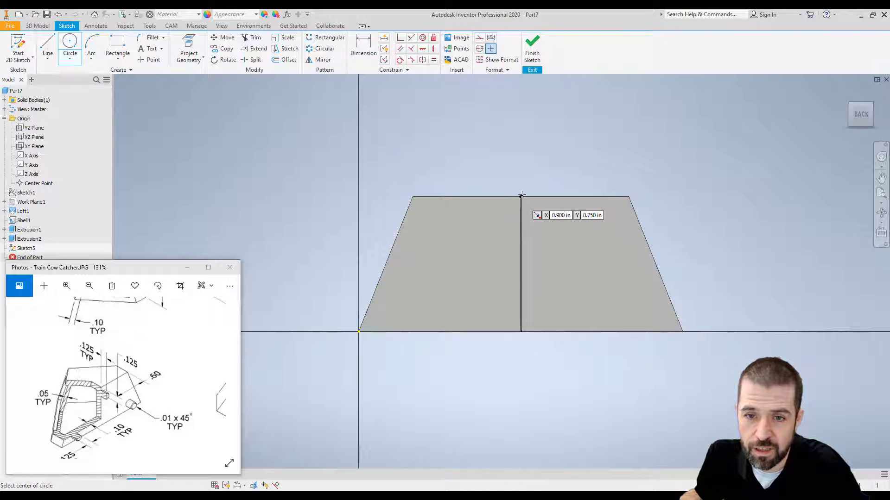
left_click(521, 232)
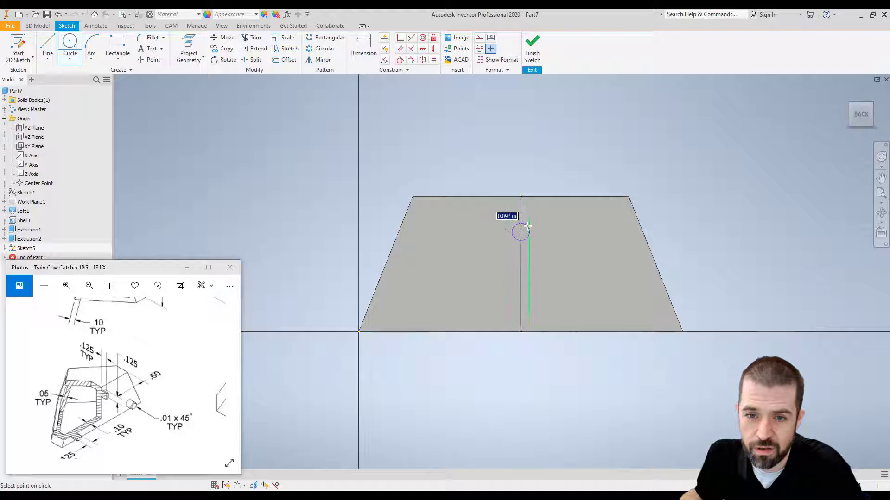
type(".125")
key("Return")
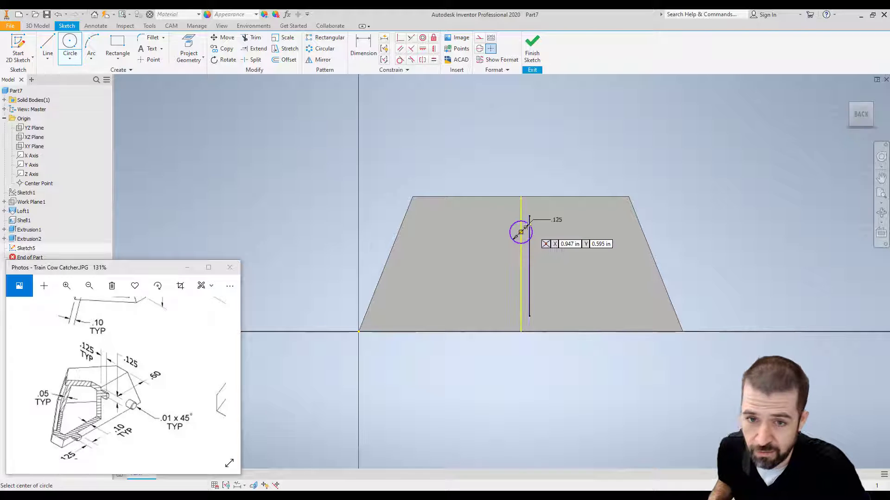
- Draw two more 0.125 in diameter circles on the back face, one in each lower corner area
left_click(421, 294)
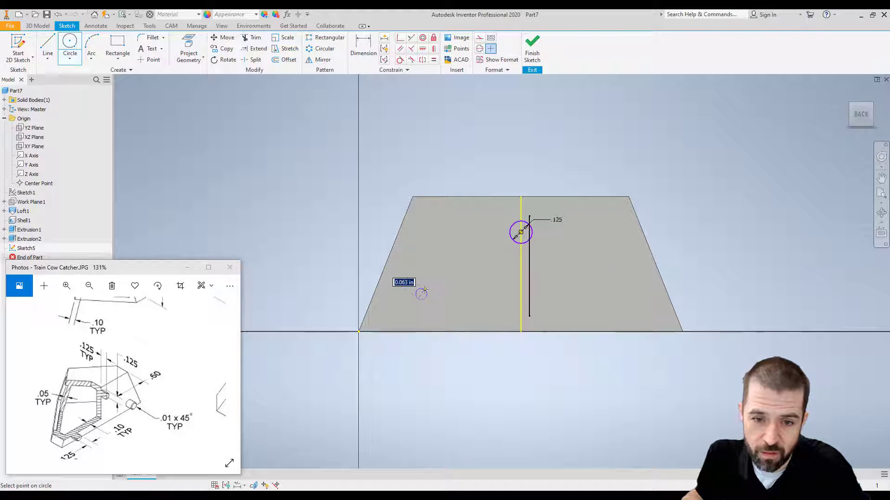
type(".125")
key("Return")
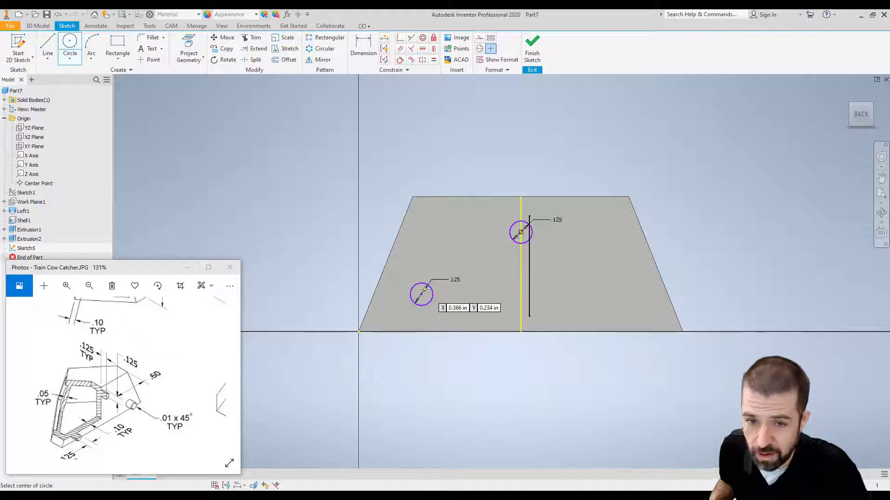
left_click(617, 295)
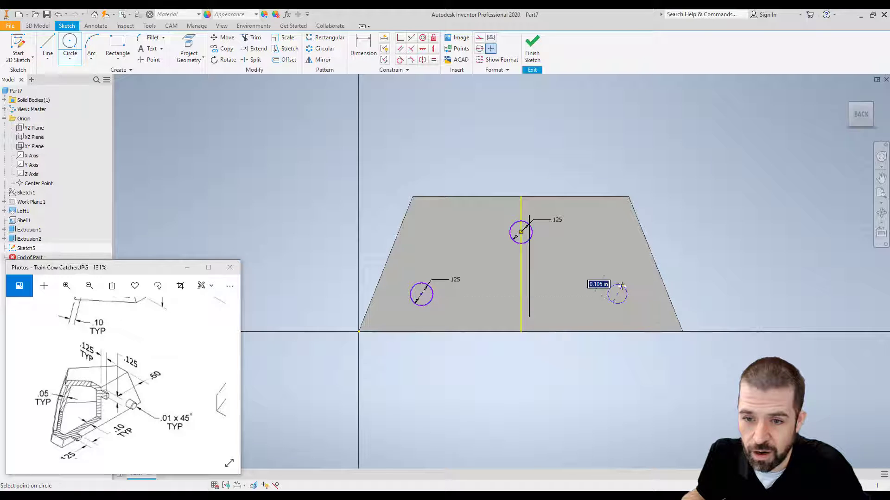
type(".125")
key("Return")
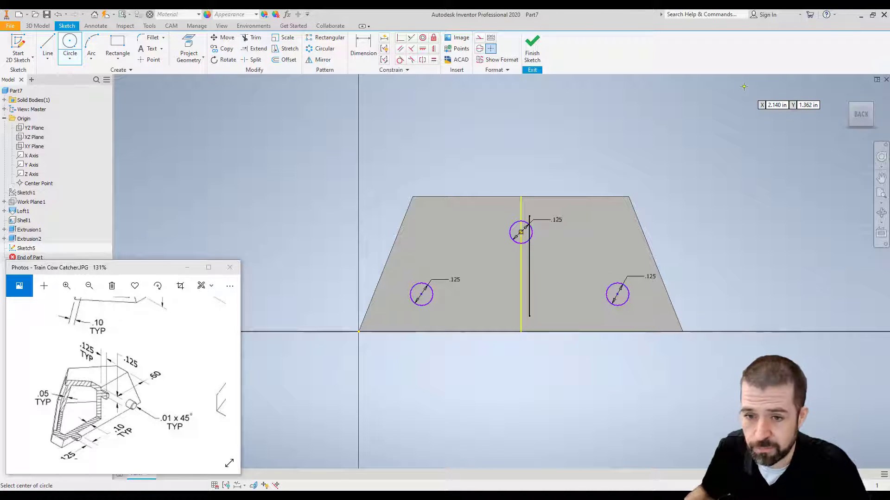
- Dimension the lower-left circle's centre 0.625 in horizontally from the vertical centreline
mouse_move(151, 367)
left_mouse_down()
mouse_move(81, 434)
mouse_move(46, 448)
left_mouse_up()
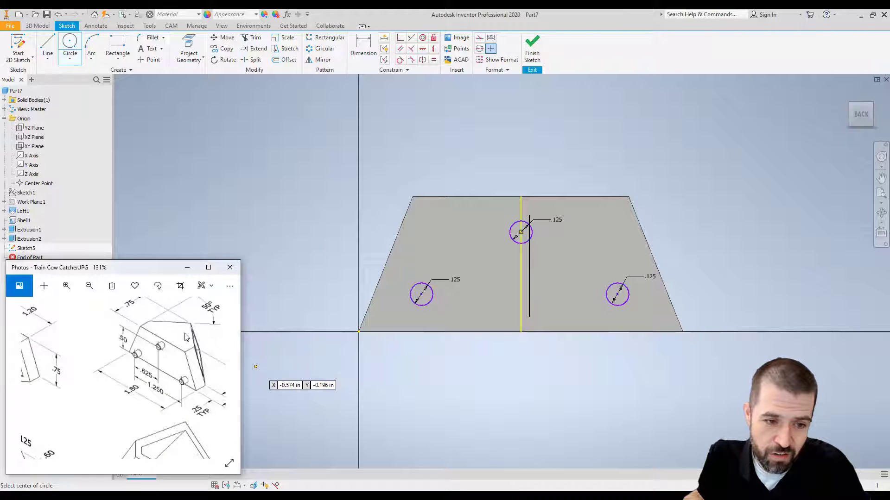
left_click(363, 47)
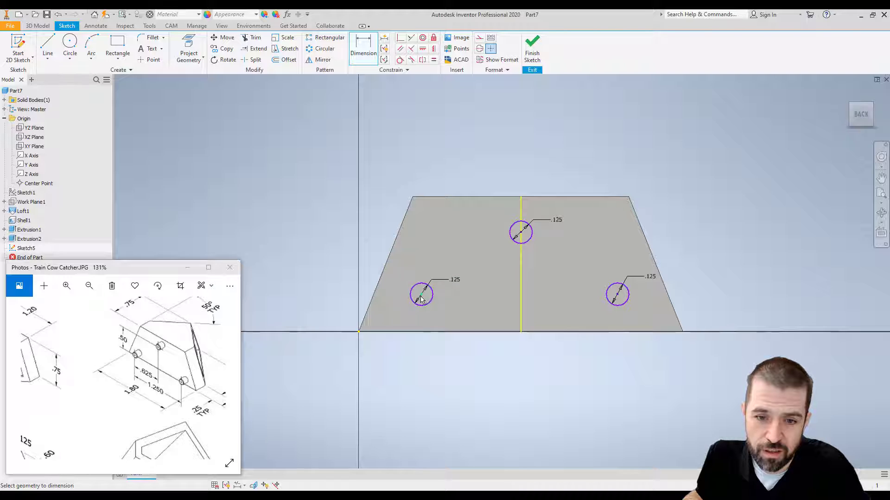
left_click(521, 264)
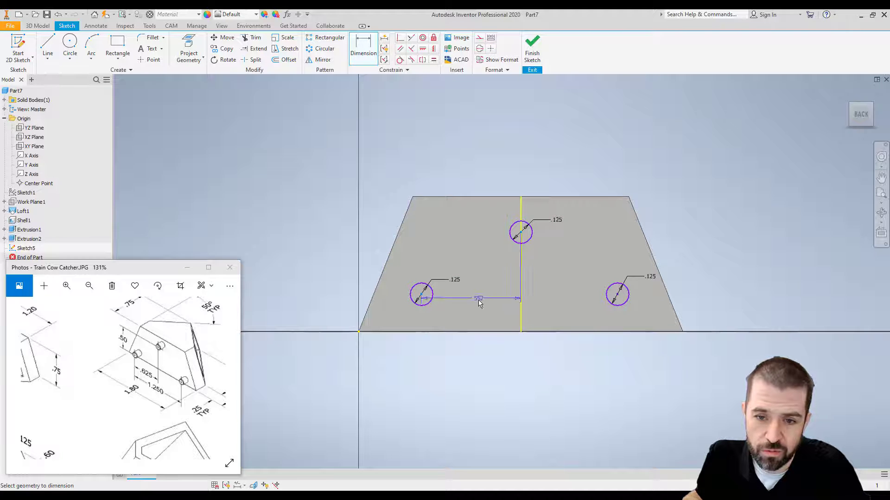
left_click(478, 304)
type(".625")
key("Return")
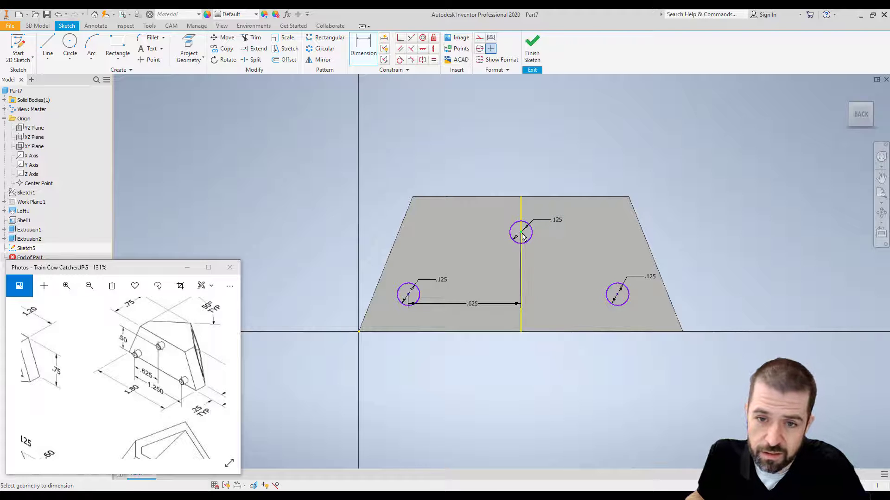
- Dimension the lower-right circle's centre 0.625 in horizontally from the vertical centreline
left_click(623, 299)
left_click(521, 307)
left_click(559, 310)
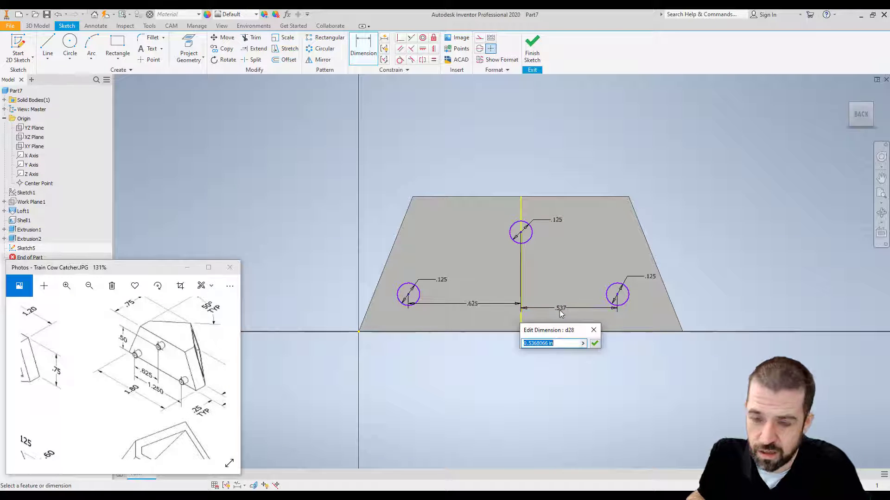
type(".625")
key("Return")
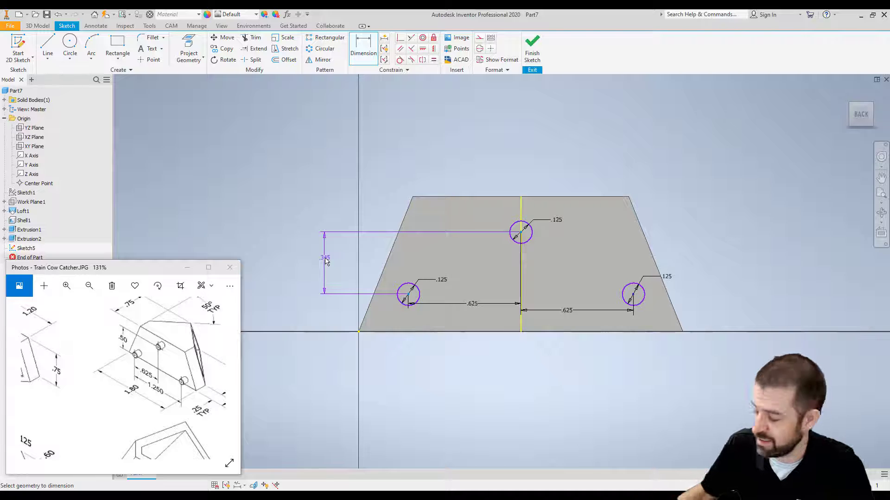
- Dimension the vertical distance from the top circle's centre to each lower circle's centre as 0.5 in
left_click(325, 261)
type(".5")
key("Return")
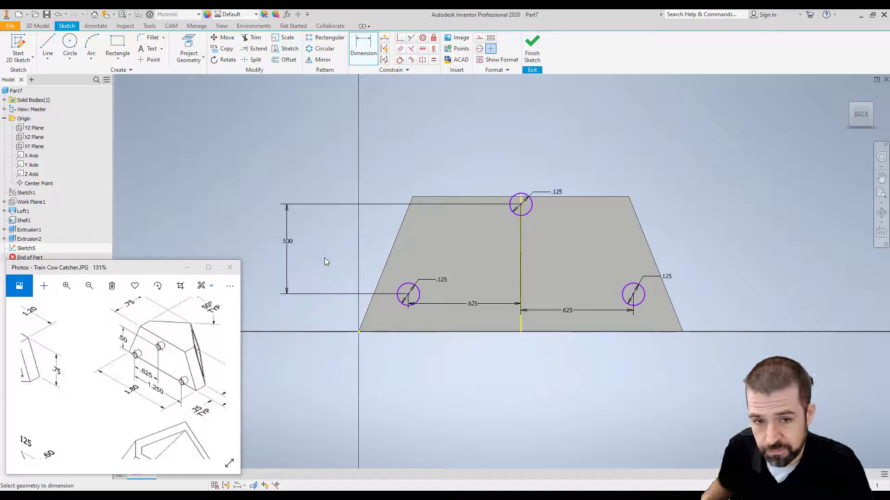
left_click(648, 294)
left_click(700, 254)
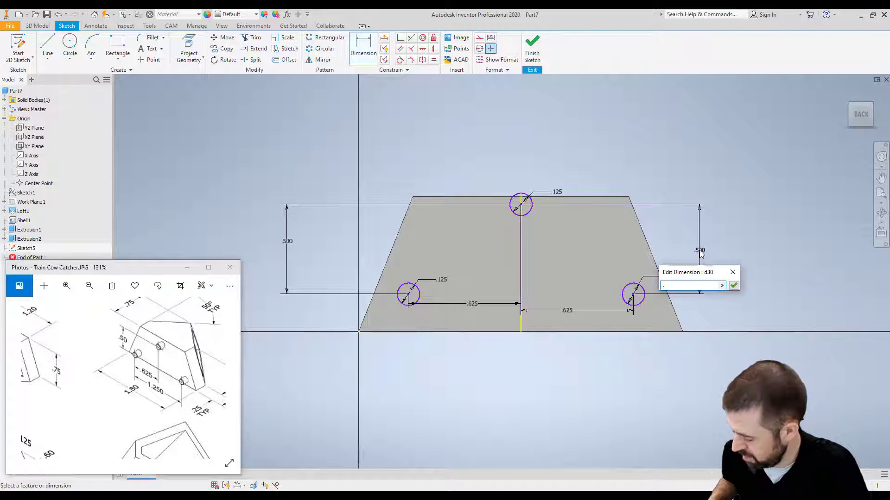
key("Return")
- Dimension the top circle's centre 0.125 in below the face's top edge and finish the sketch
left_click_drag(85, 432, 180, 375)
left_click_drag(112, 405, 120, 380)
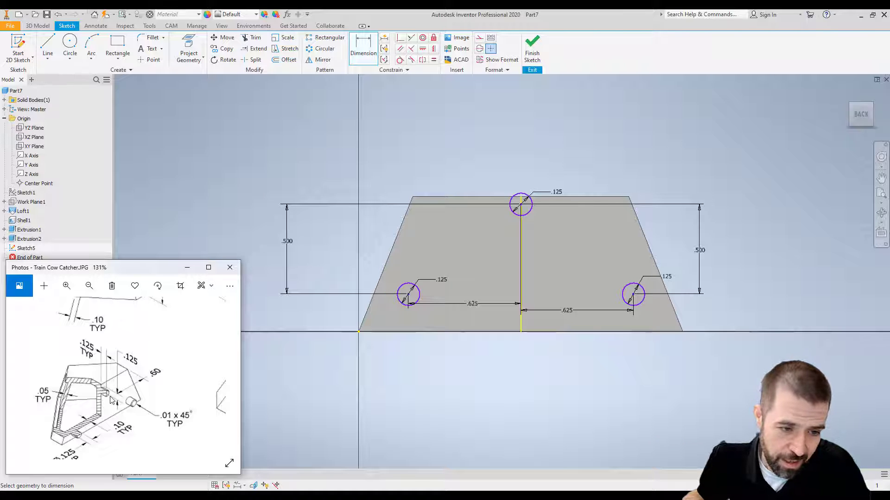
left_click(521, 204)
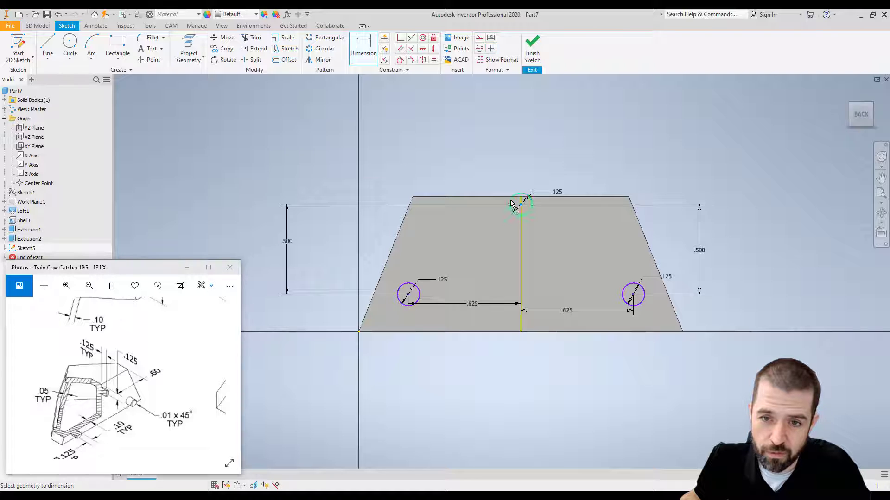
left_click(515, 197)
left_click(495, 181)
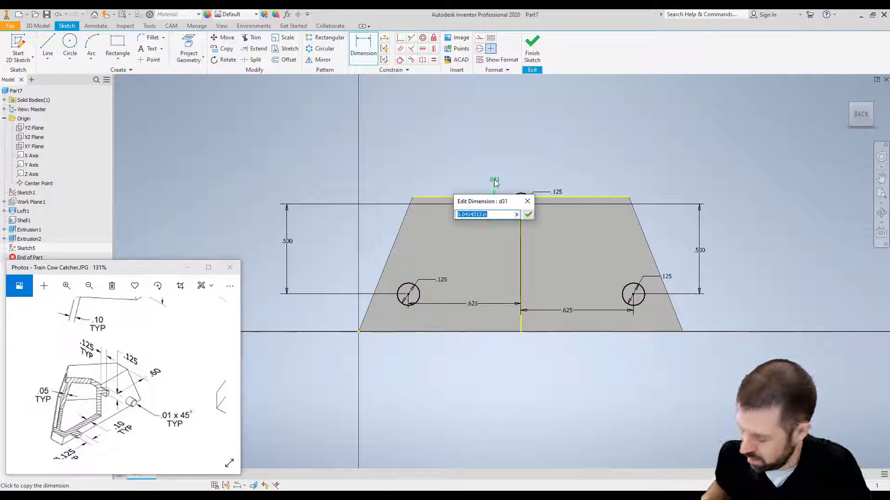
type(".125")
key("Return")
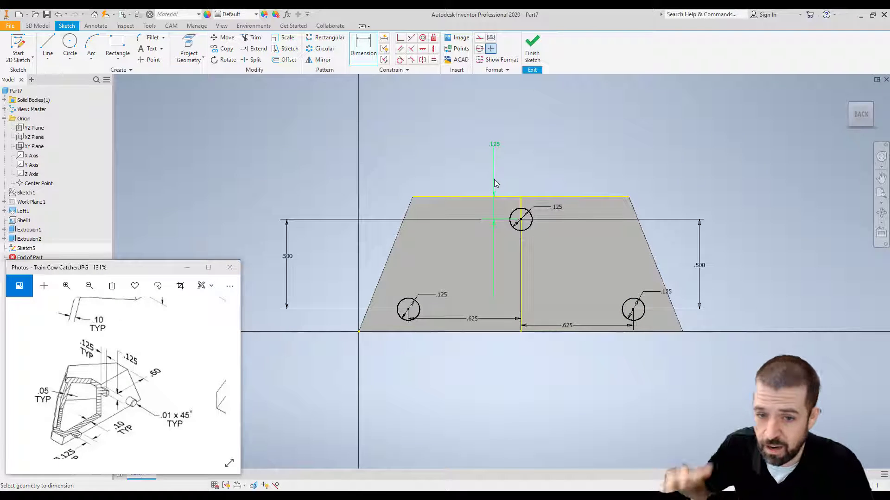
left_click(533, 46)
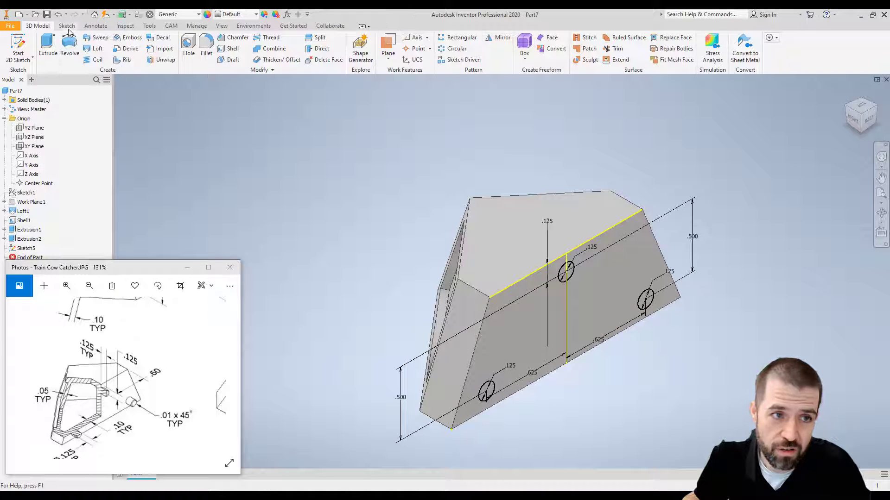
- Extrude all three circles 0.125 in outward from the back face as joined pegs
left_click(48, 47)
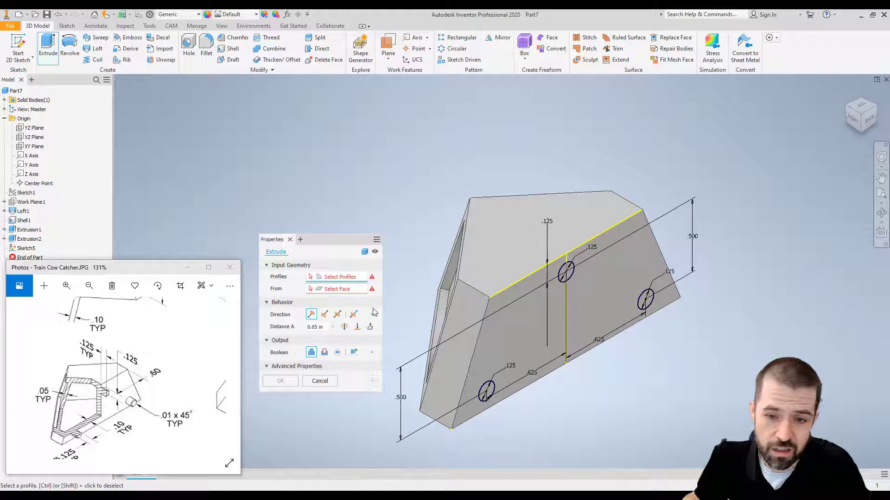
scroll(486, 393, "down", 5)
left_click(485, 393)
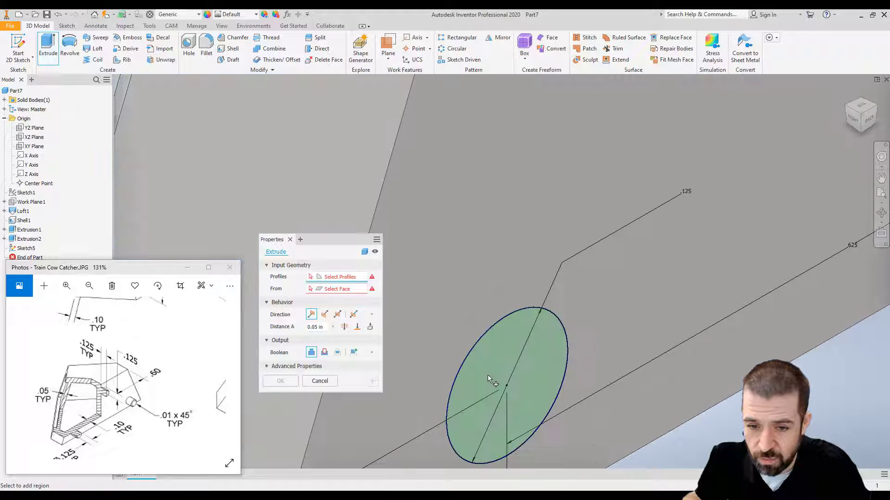
scroll(598, 350, "up", 5)
scroll(616, 220, "down", 5)
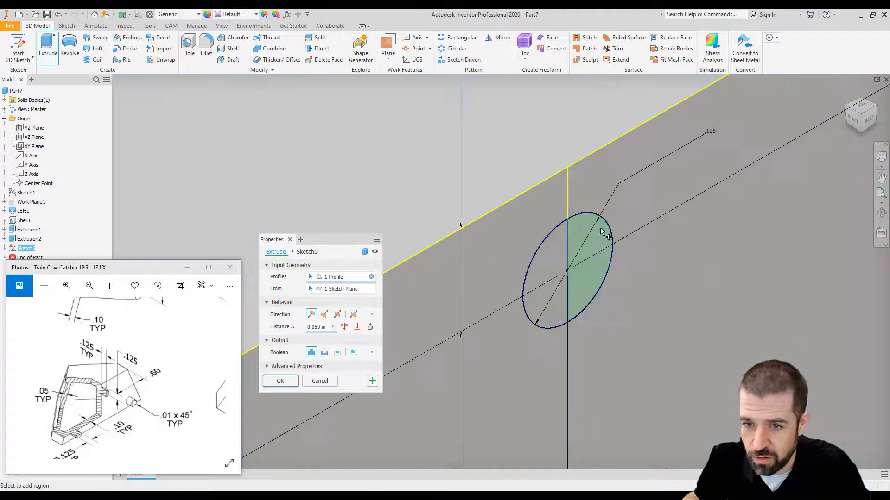
left_click(593, 239)
scroll(691, 279, "up", 5)
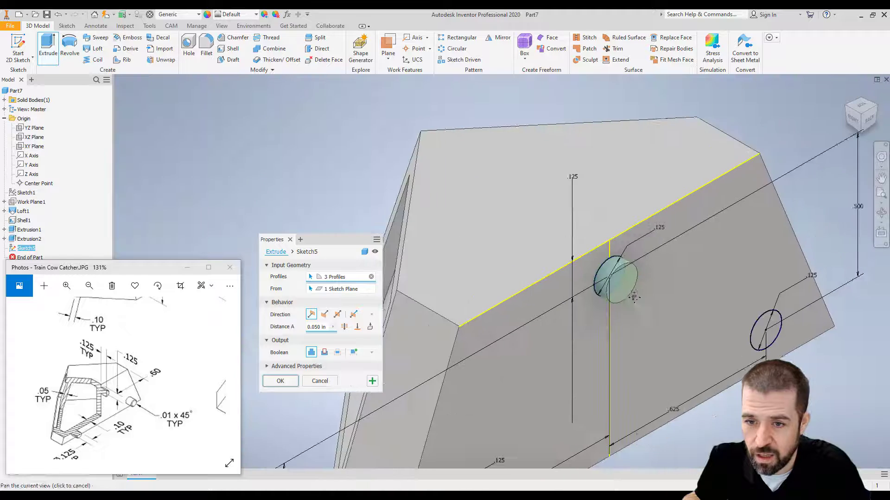
left_click(721, 335)
left_click(730, 329)
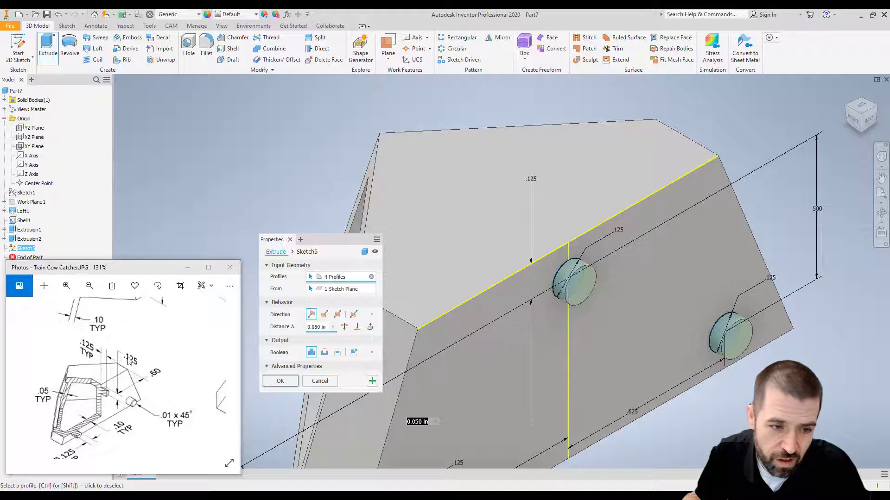
left_click_drag(308, 327, 323, 328)
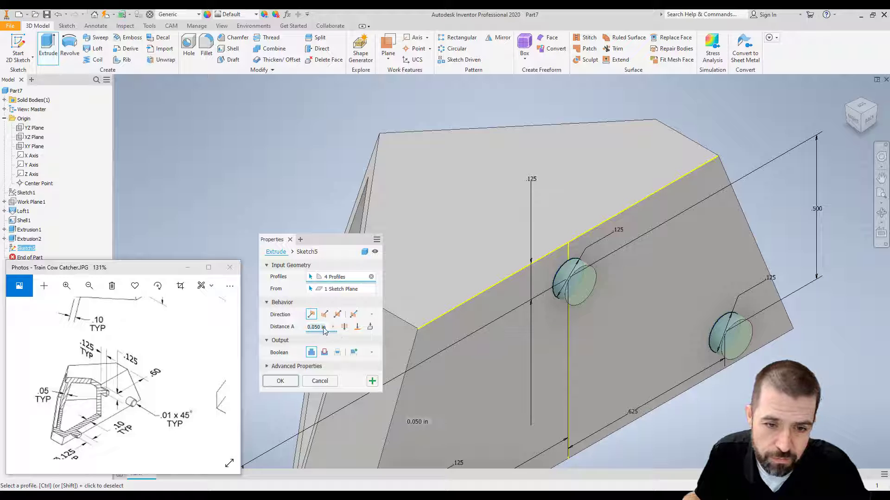
type(".125")
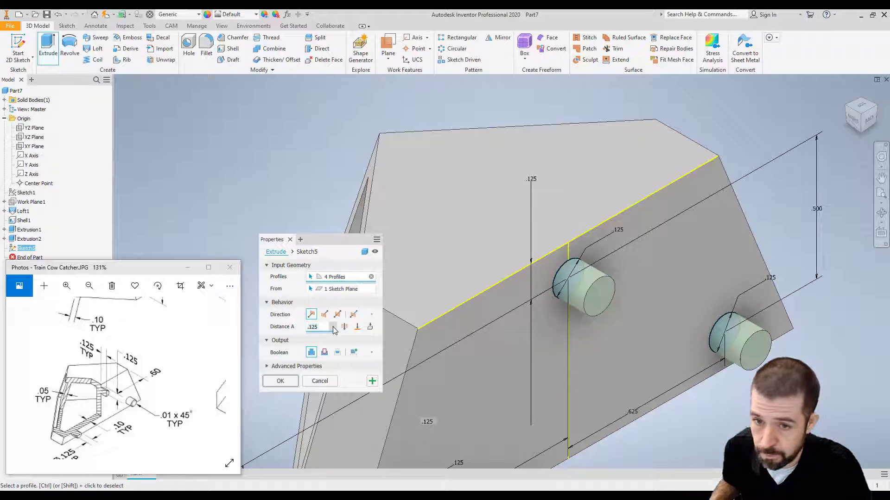
left_click(280, 381)
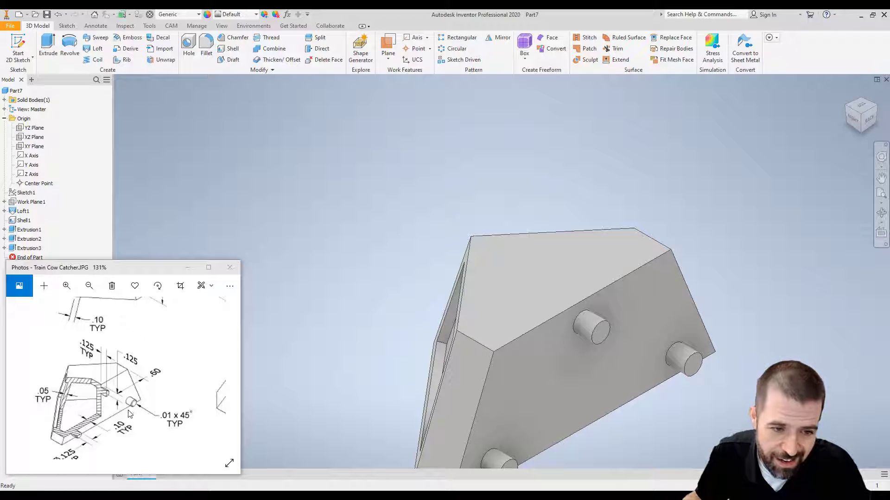
- Chamfer the outer end edge of the top peg with a 0.01 in distance and a 45 degree angle, as in the reference drawing
scroll(130, 411, "up", 3)
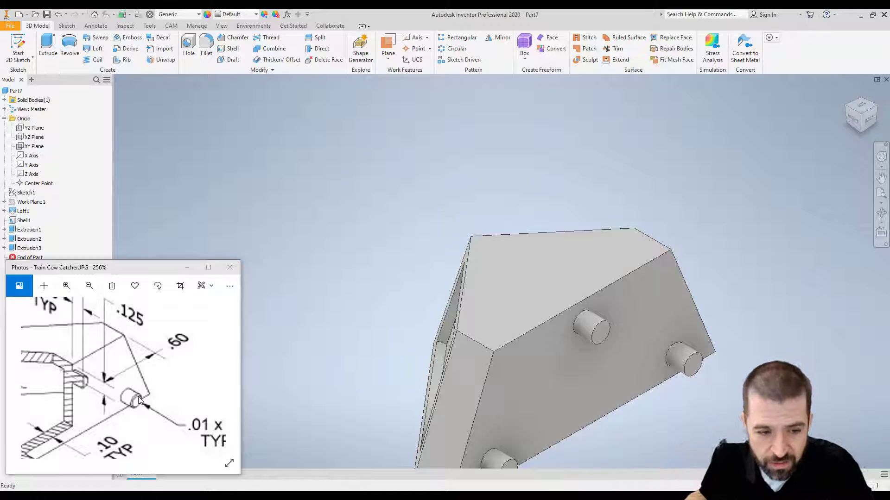
left_click(227, 38)
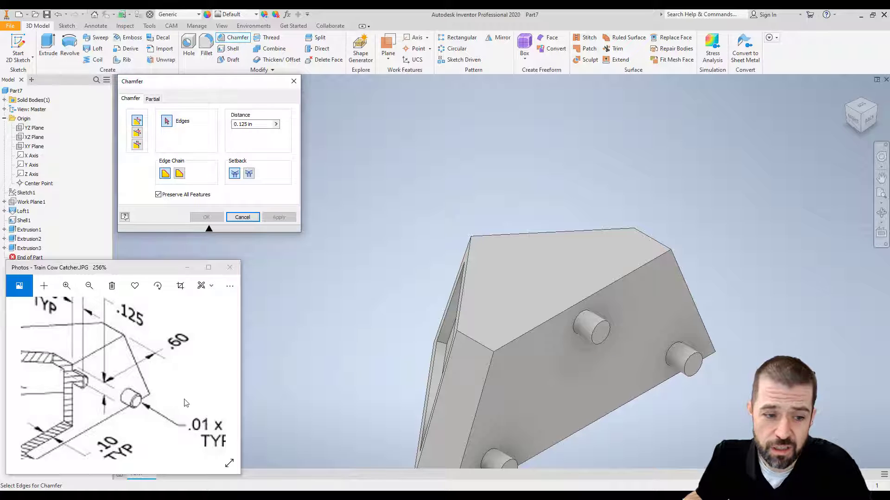
mouse_move(181, 411)
left_mouse_down()
mouse_move(61, 387)
mouse_move(87, 385)
left_mouse_up()
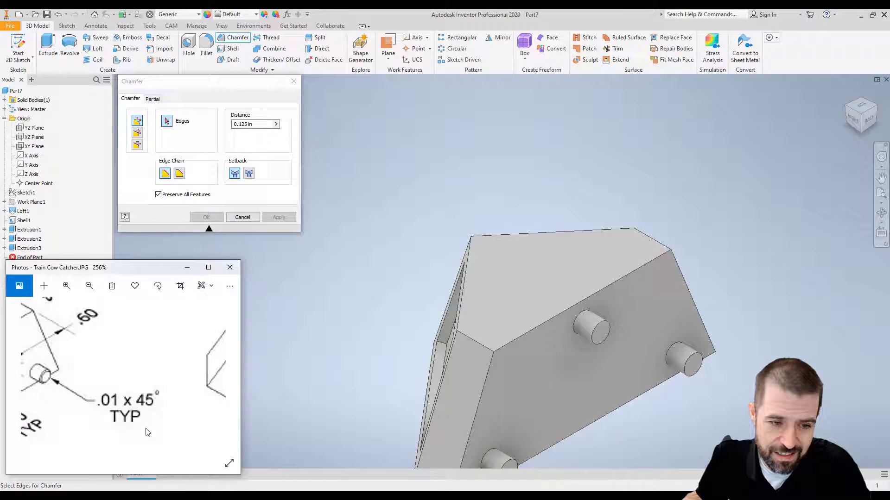
left_click(137, 145)
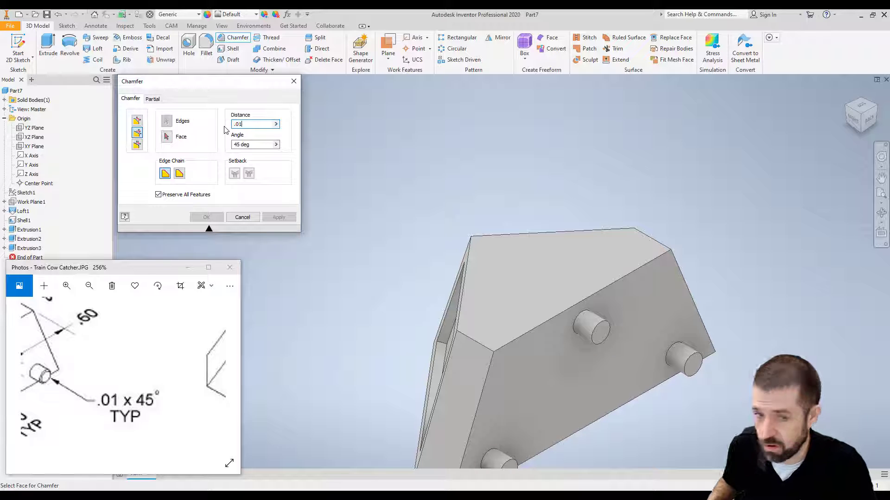
scroll(597, 325, "up", 5)
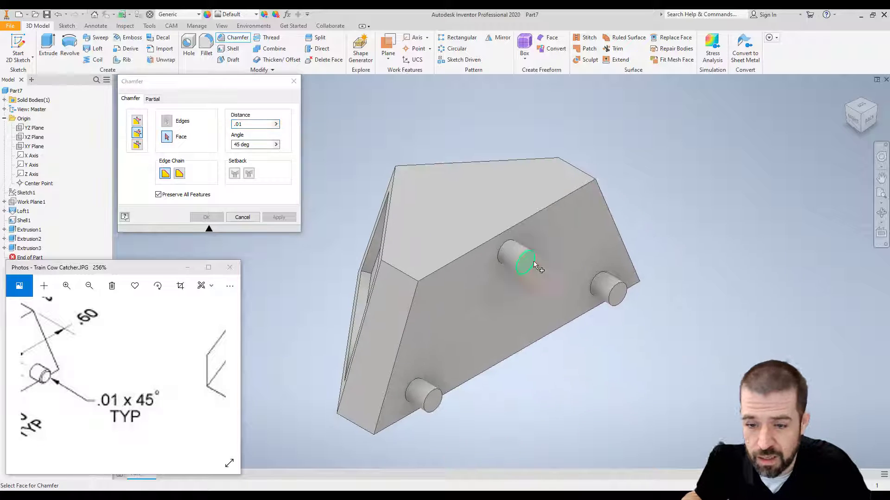
left_click(529, 262)
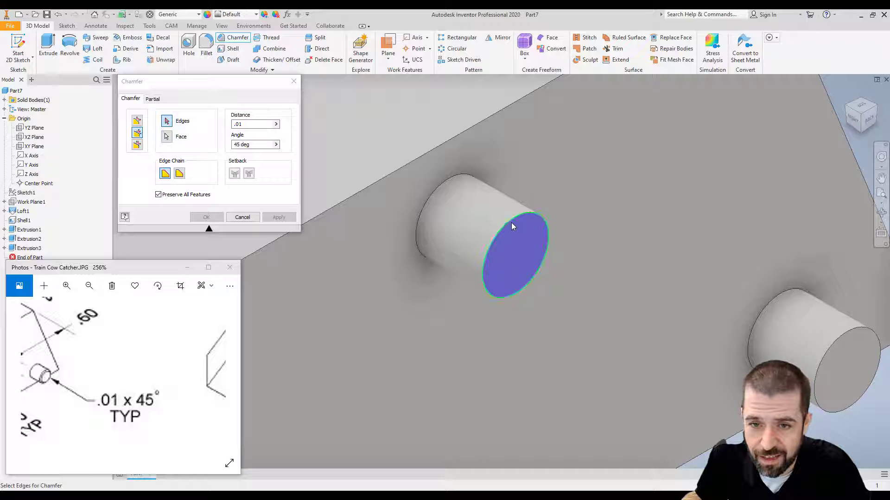
left_click(511, 224)
left_click(279, 217)
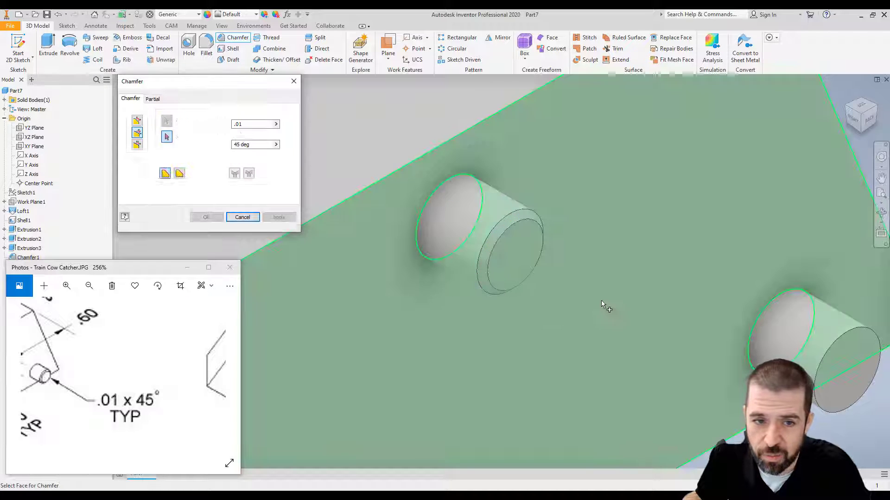
- Chamfer the outer end edge of the lower-right peg with the same 0.01 in by 45 degree setting
middle_click_drag(602, 301, 398, 264)
left_click(639, 329)
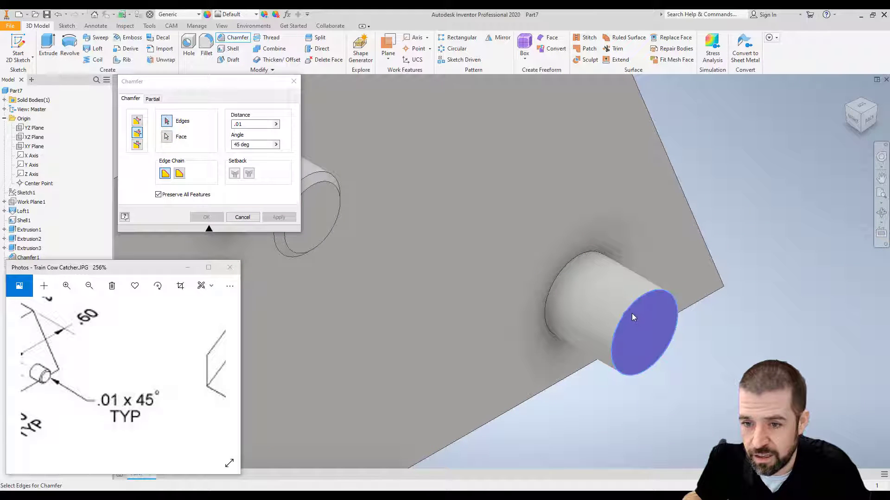
left_click(627, 311)
left_click(279, 217)
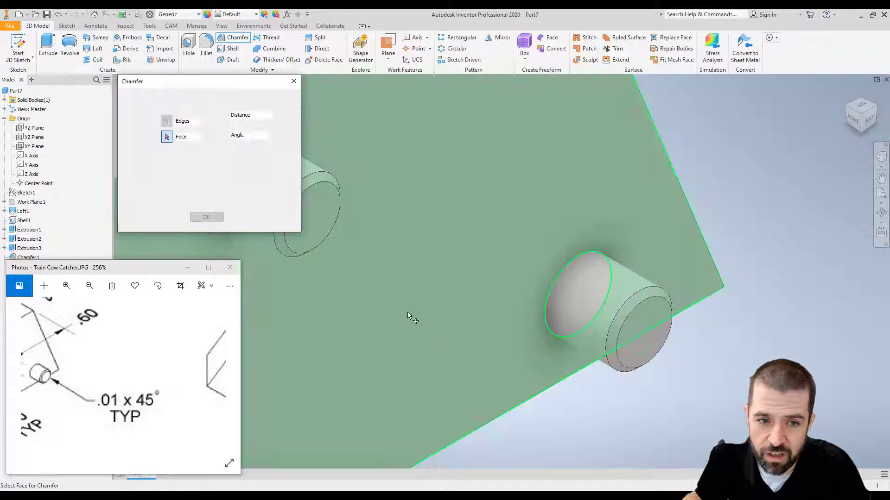
- Chamfer the lower-left peg's outer end edge at 0.01 in by 45 degrees and finish the Chamfer command
scroll(463, 346, "down", 3)
scroll(468, 356, "up", 5)
middle_click_drag(556, 288, 741, 107)
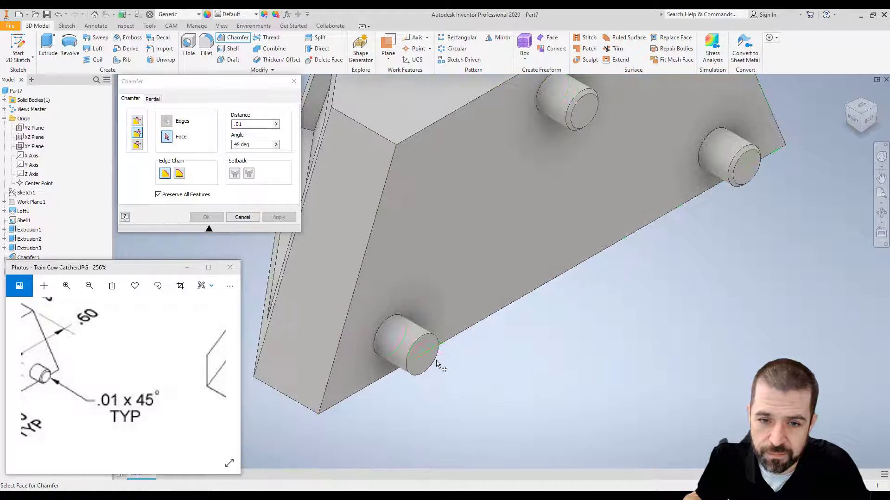
left_click(417, 347)
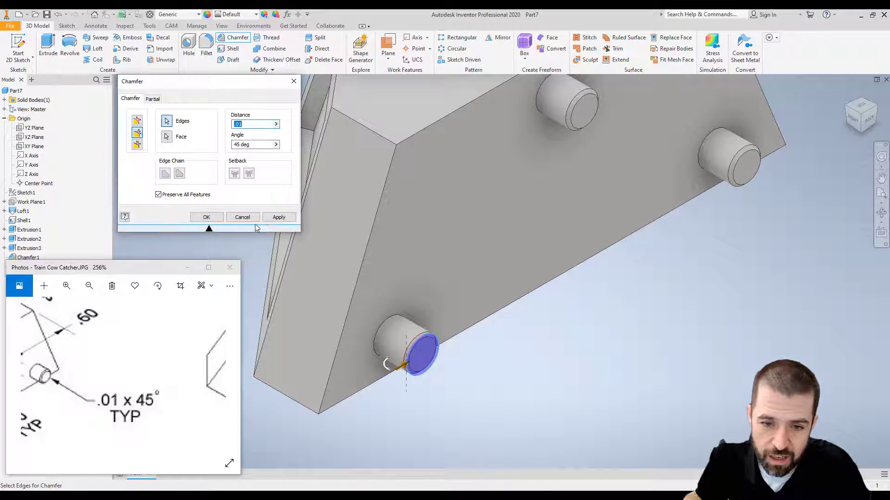
left_click(278, 217)
left_click(242, 216)
- Examine the completed cow catcher from the pegged back face and around to the recessed slanted faces in the home view
scroll(732, 250, "down", 5)
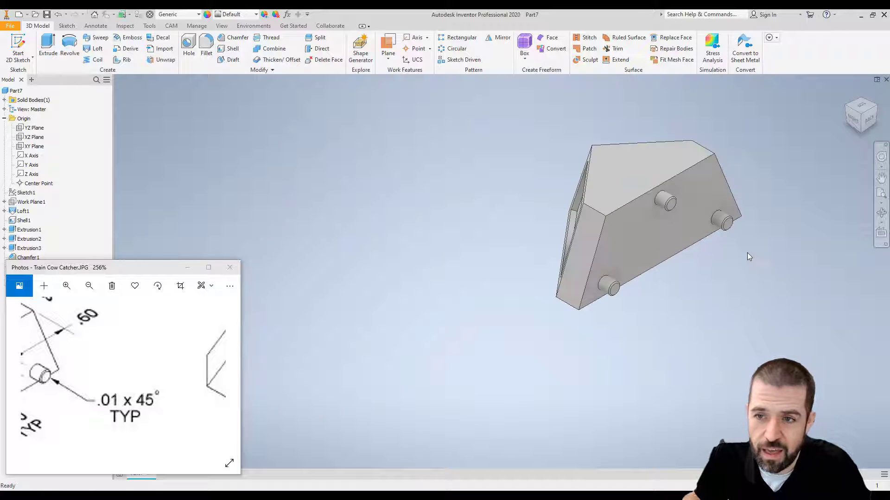
scroll(746, 255, "up", 2)
middle_click_drag(747, 255, 687, 286)
scroll(688, 286, "down", 1)
left_click(846, 106)
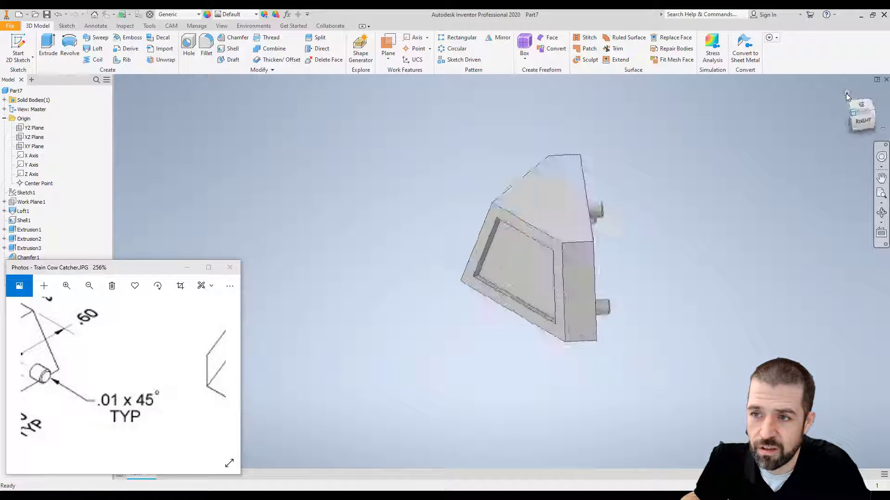
scroll(608, 238, "up", 3)
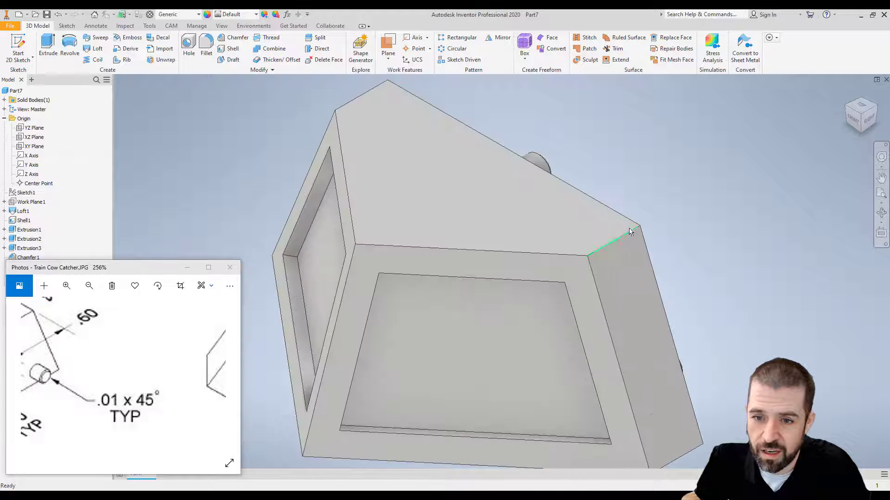
scroll(621, 232, "down", 4)
scroll(601, 223, "up", 1)
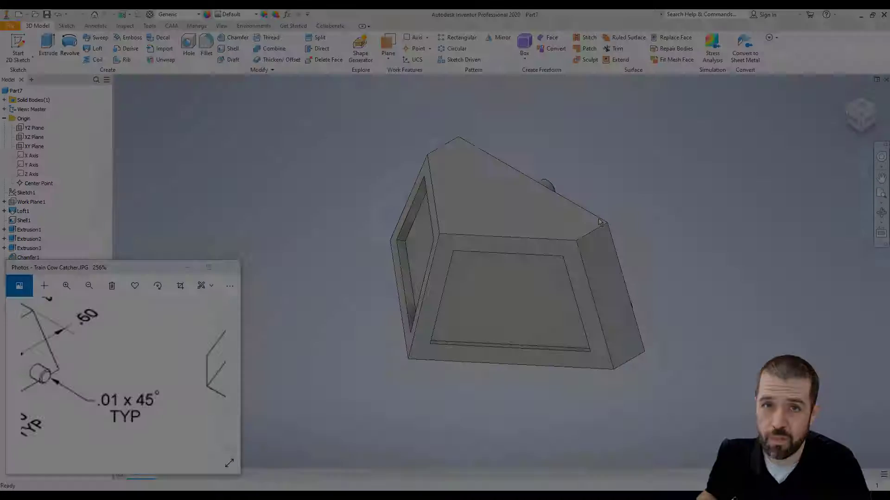